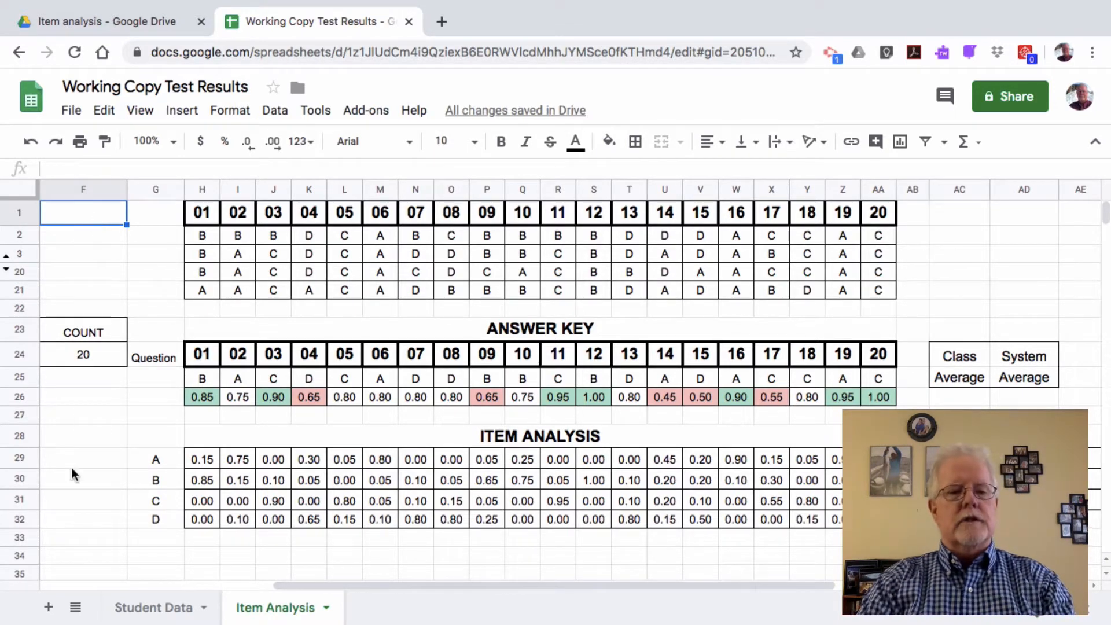
- Calculate the Class Average in AC26 with an AVERAGE formula over the answer key scores H26:AA26
click(94, 565)
key(Down)
key(Down)
key(Down)
key(Down)
key(Down)
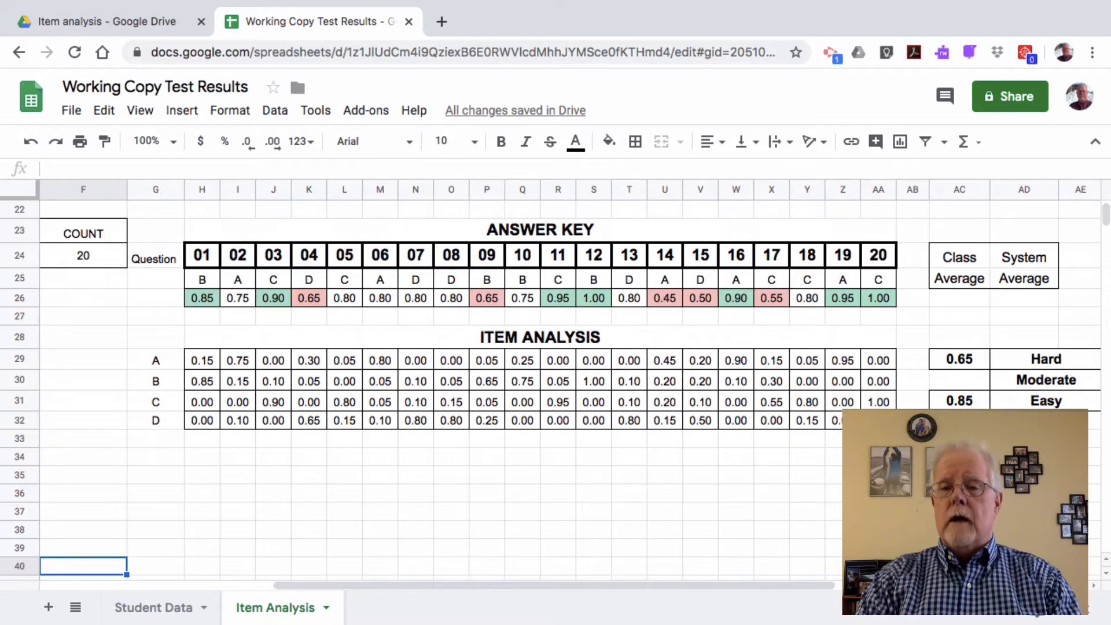
click(954, 299)
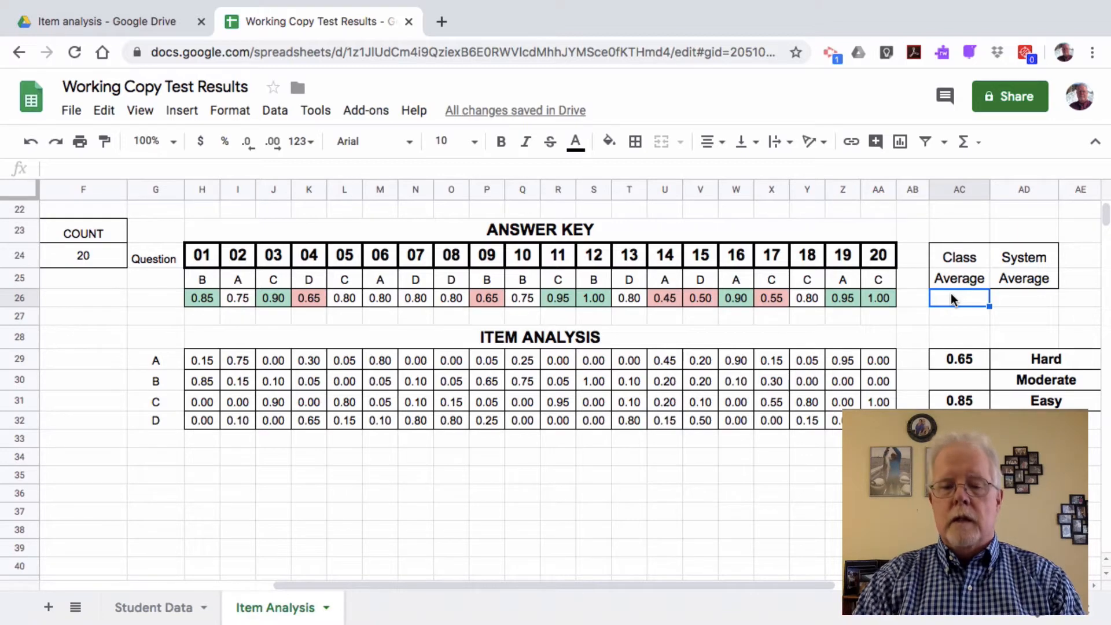
text(=)
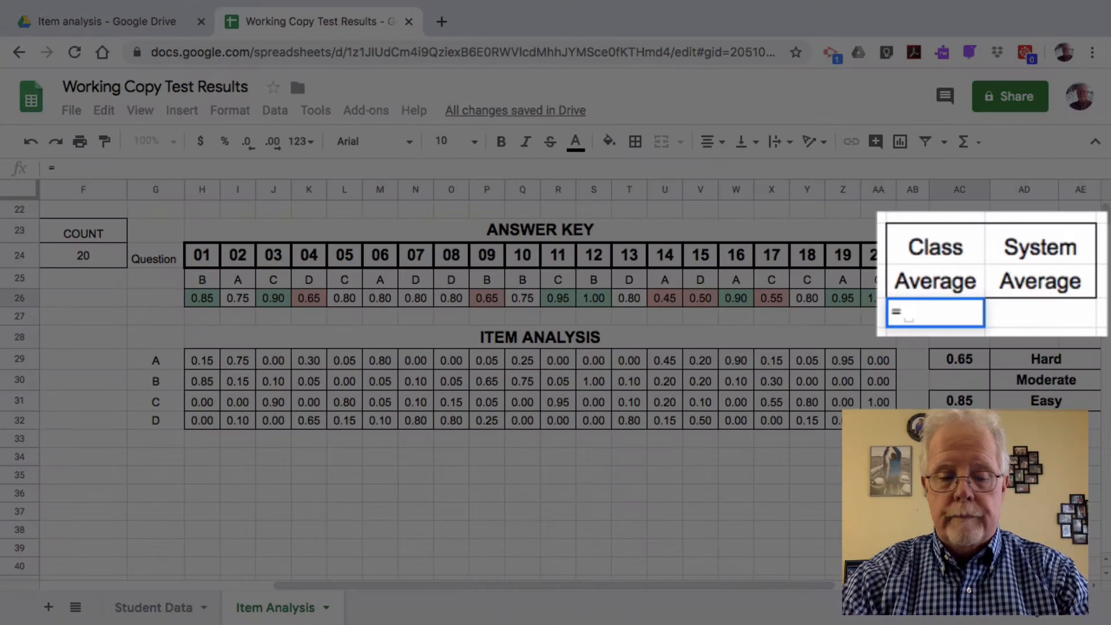
text(AVERAG)
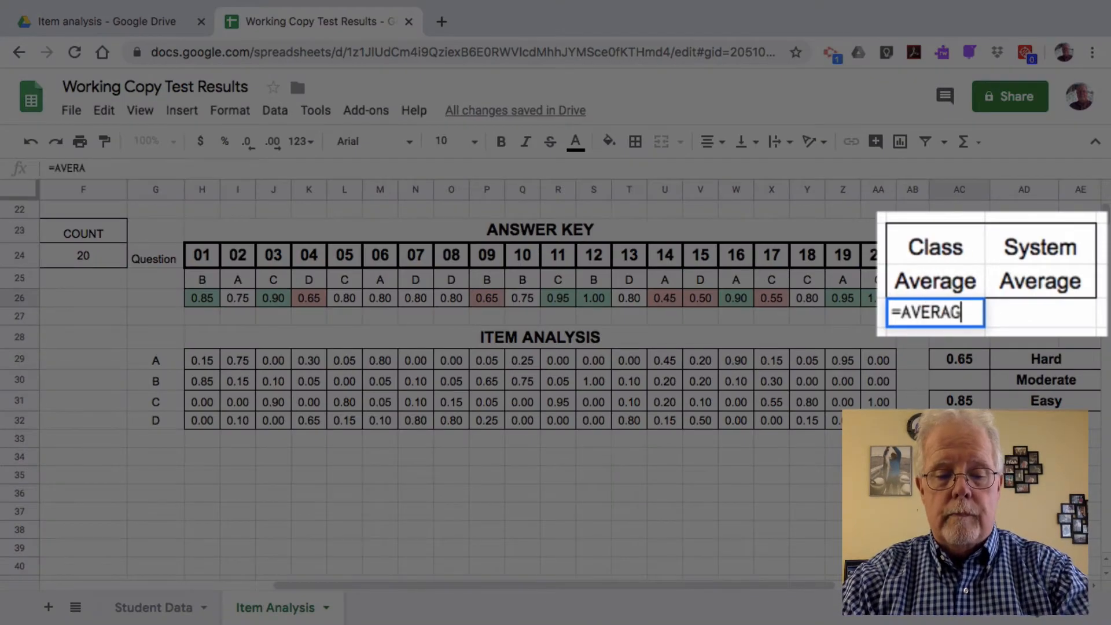
text(E)
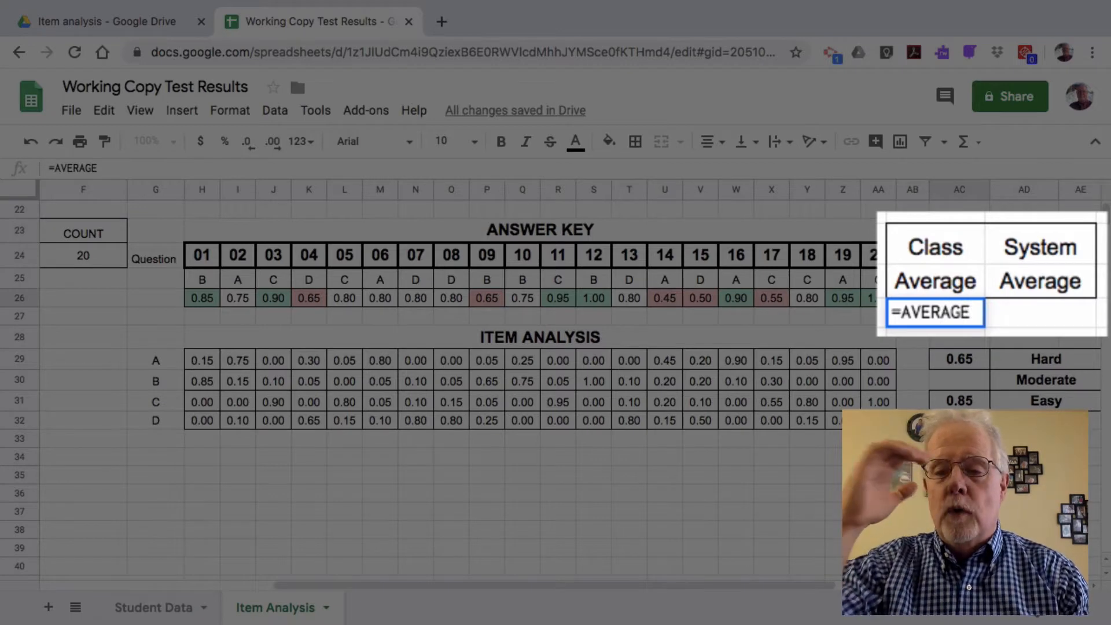
text(()
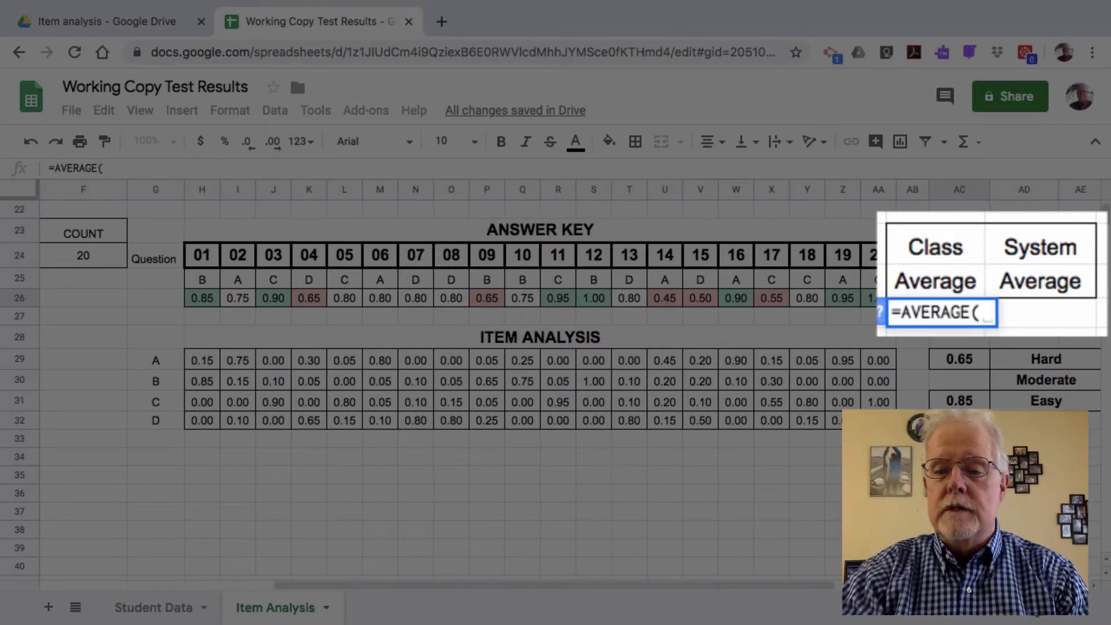
drag(868, 298, 193, 298)
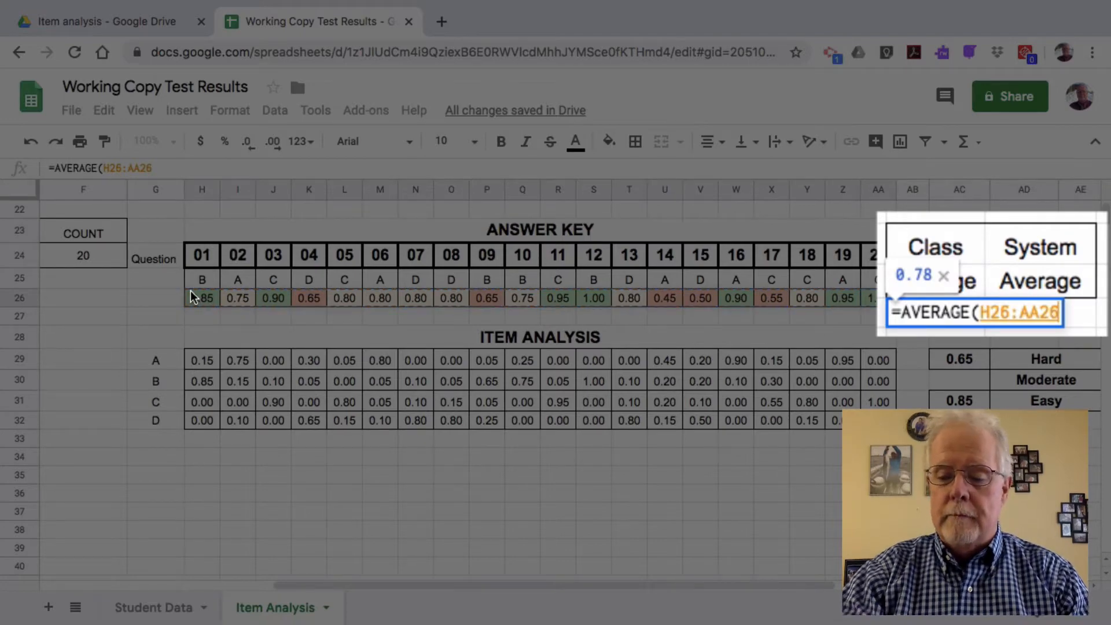
key(Return)
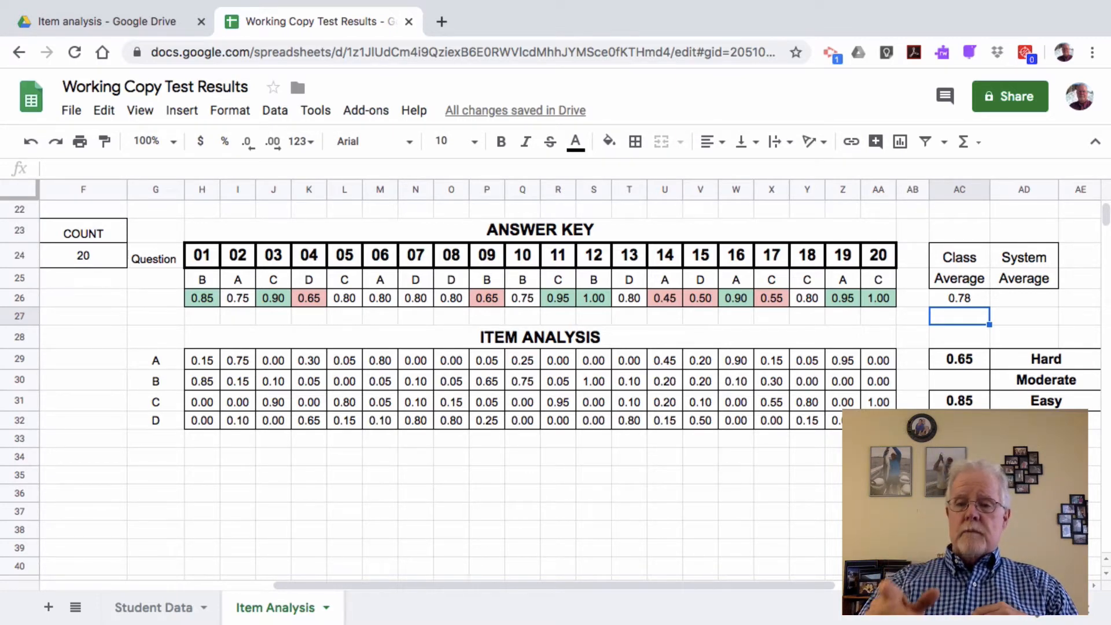
- Link the System Average cell AD26 to the overall average in cell C135 of the Student Data sheet
click(1027, 295)
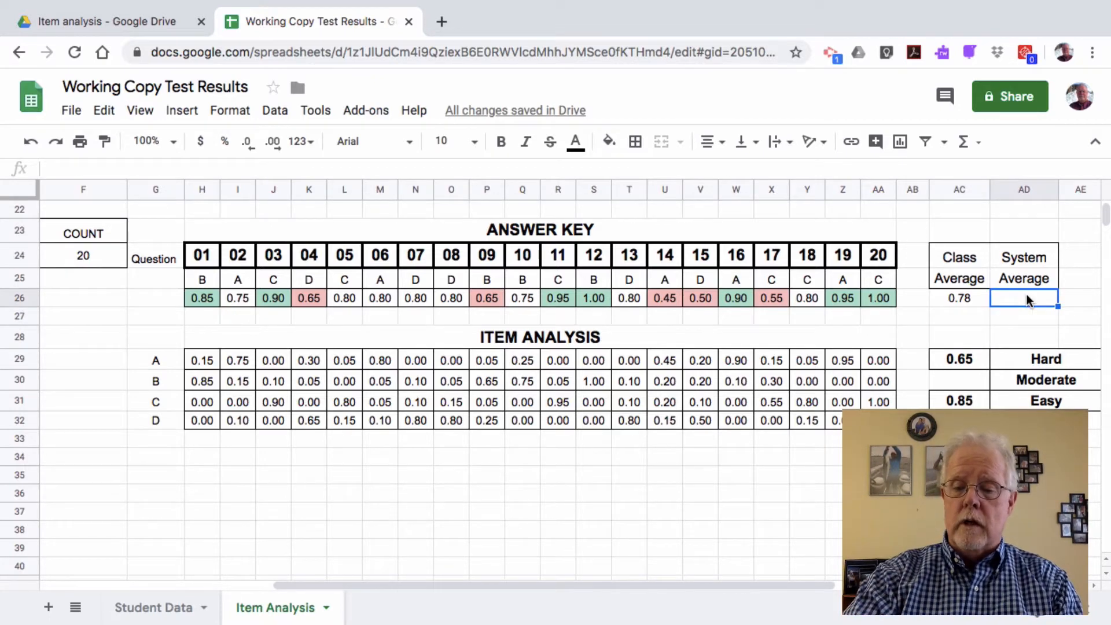
text(=)
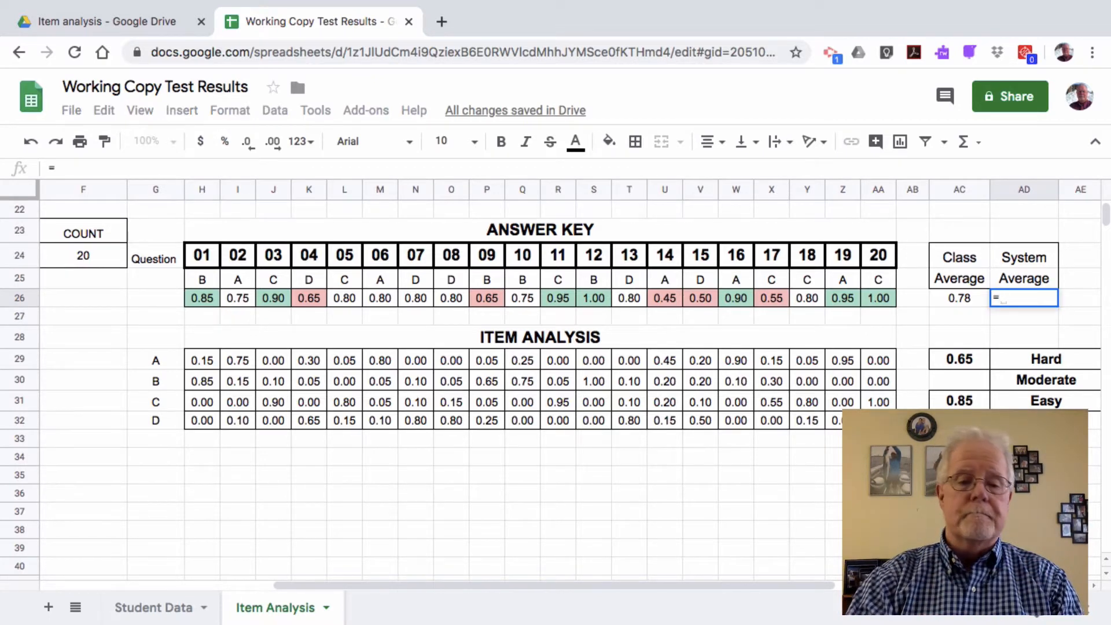
click(147, 607)
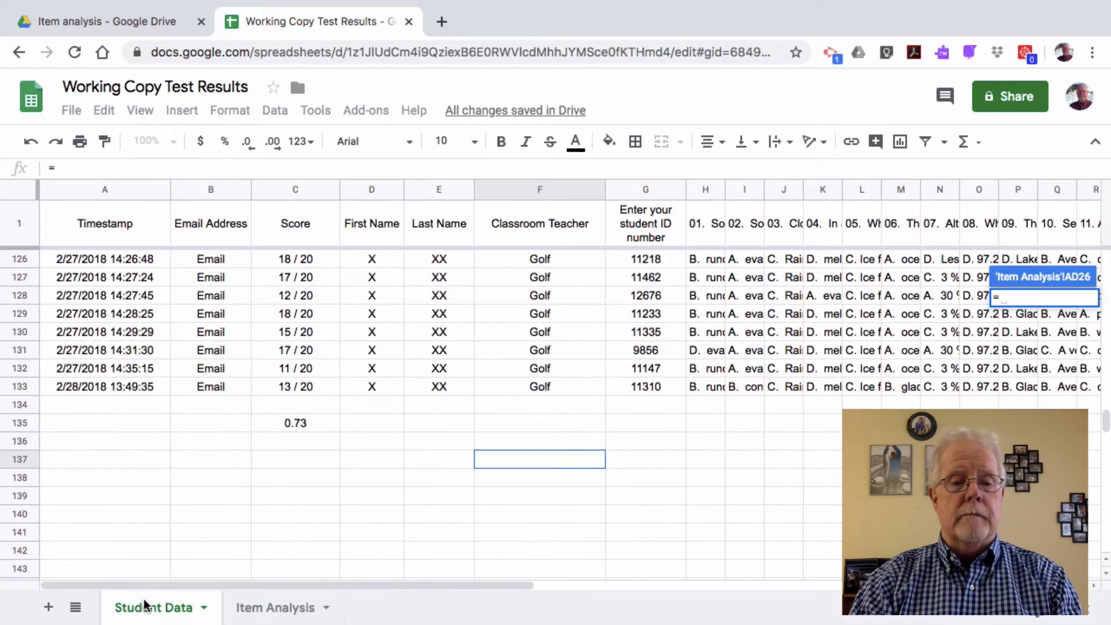
click(307, 422)
key(Return)
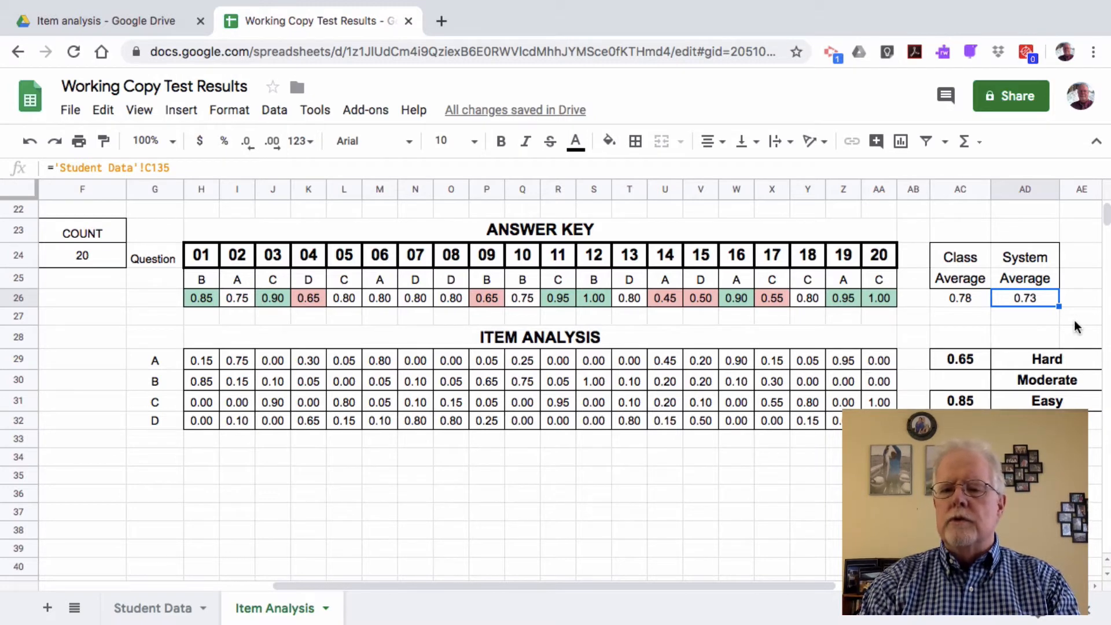
- Begin a COUNTIF formula in AF29 beside Hard, using the answer key scores H26:AA26 as its range
key(Right)
key(Right)
key(Right)
key(Right)
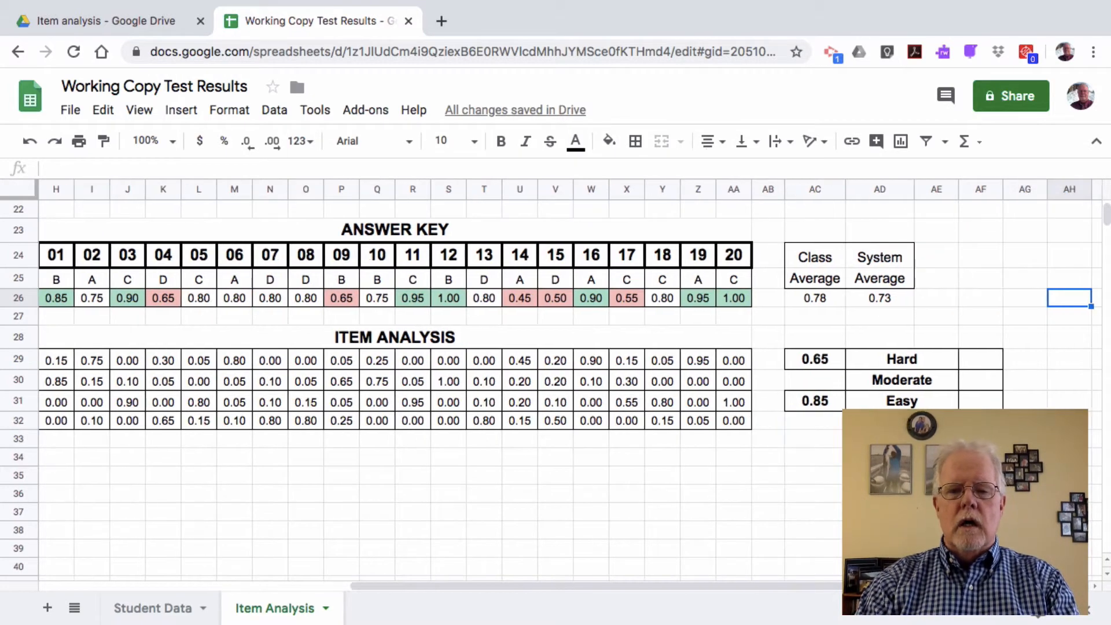
key(Right)
key(Right)
key(Right)
key(Right)
key(Right)
key(Right)
key(Right)
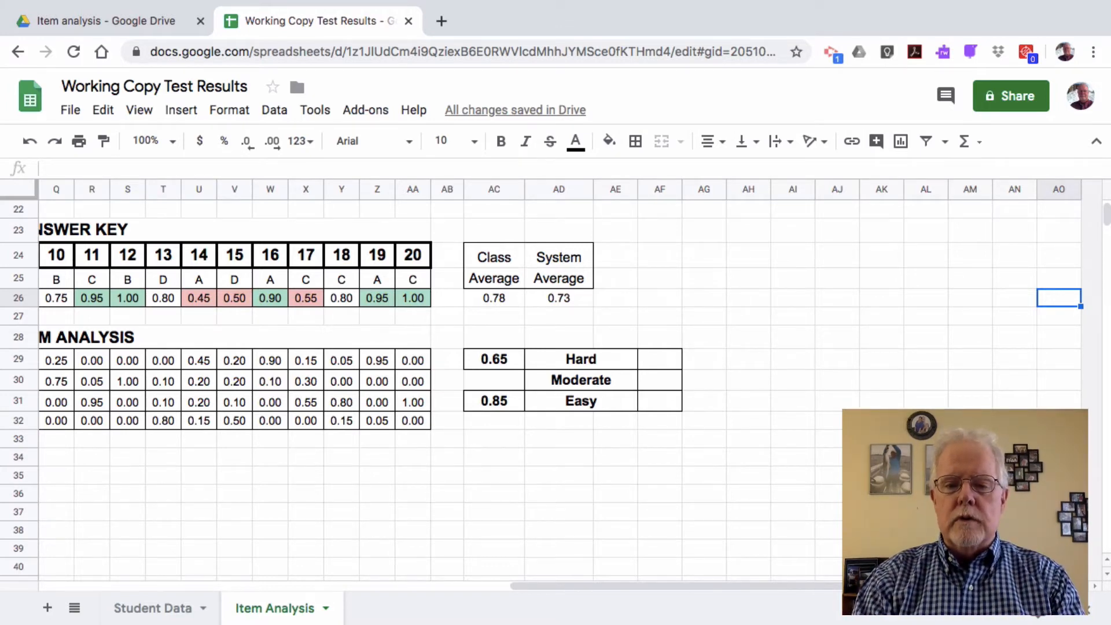
click(657, 357)
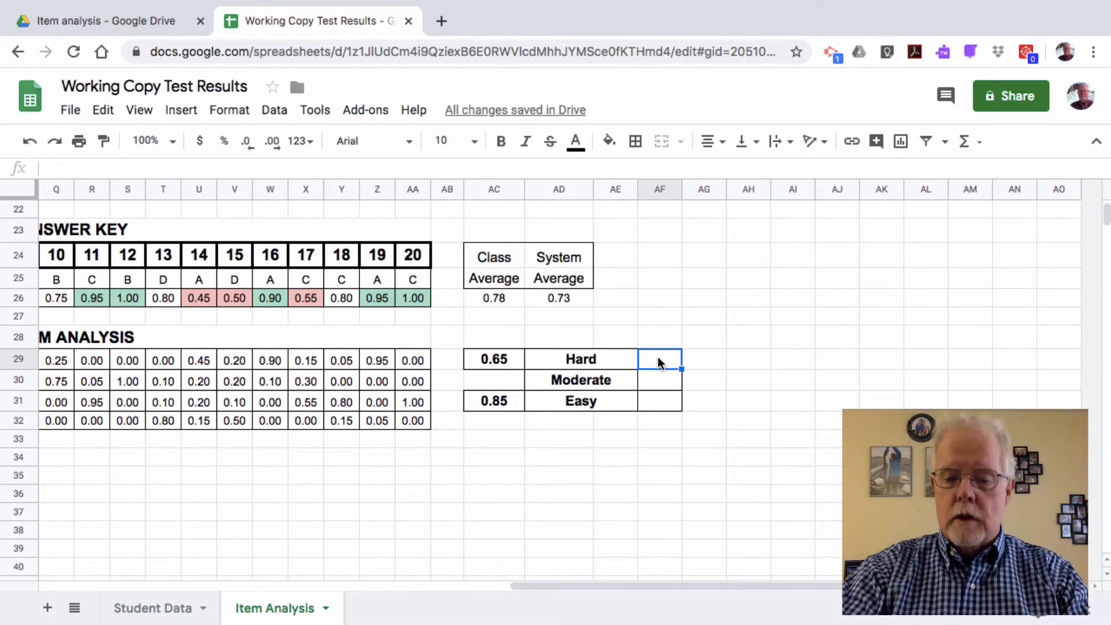
text(=COU)
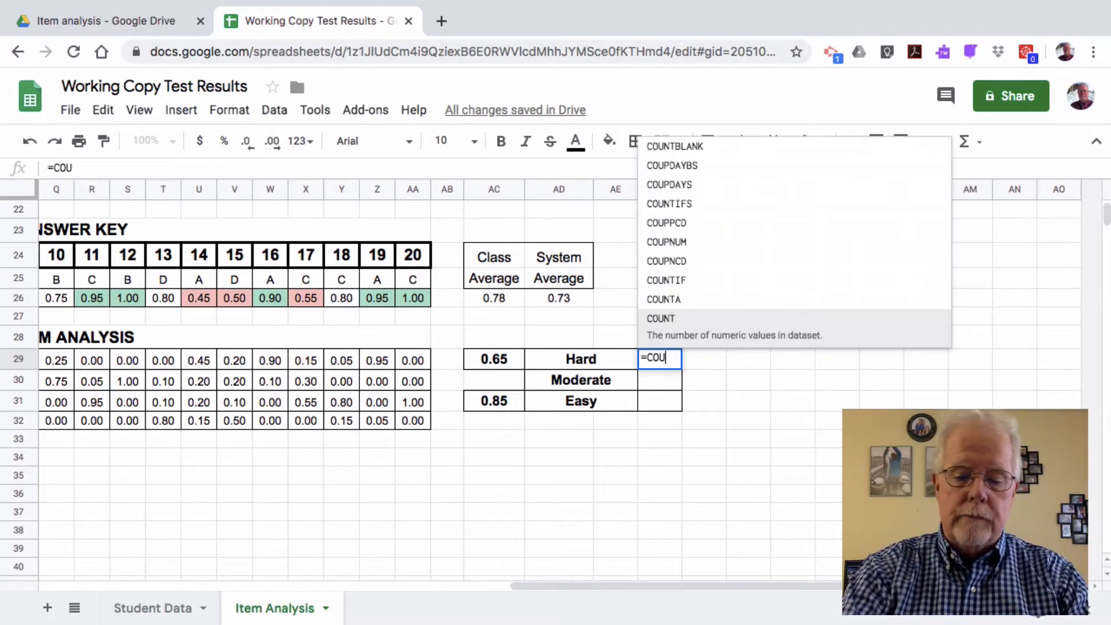
text(NTI)
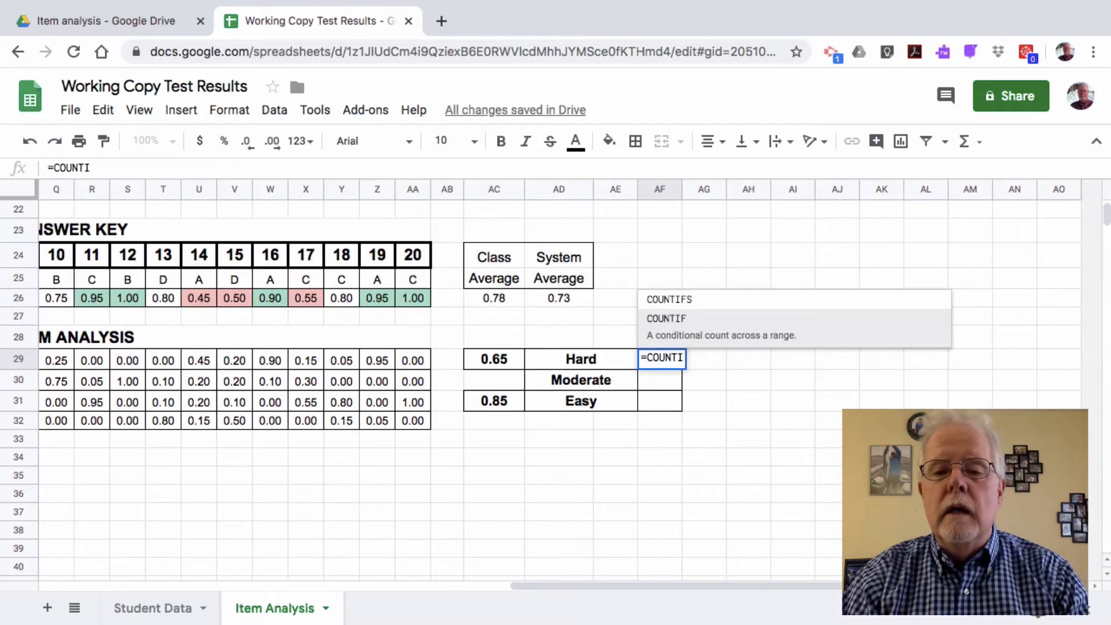
click(673, 321)
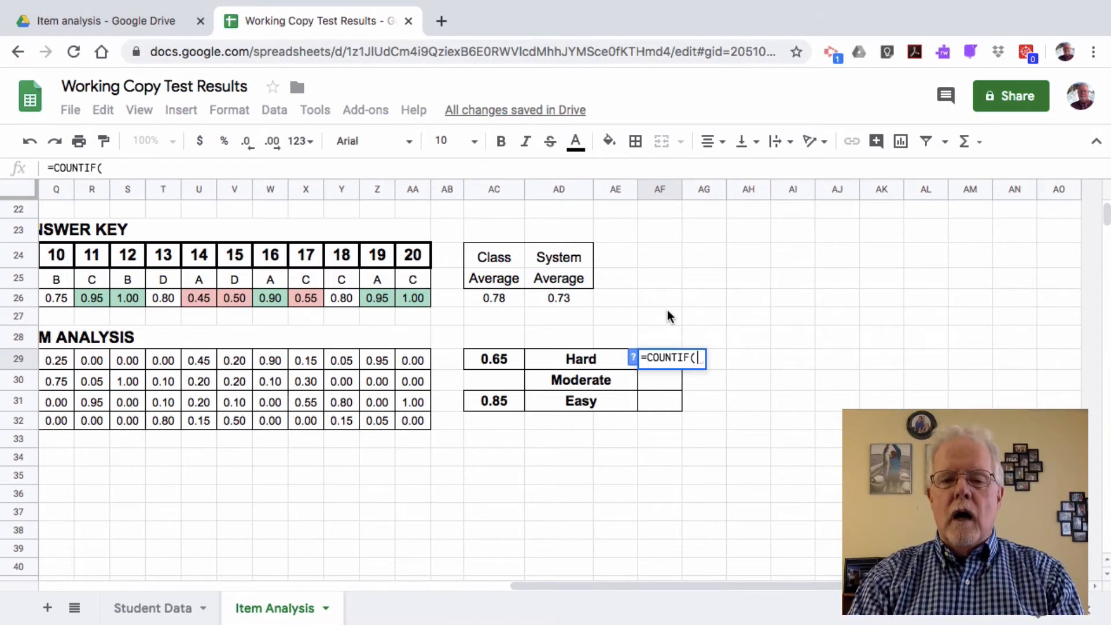
click(633, 359)
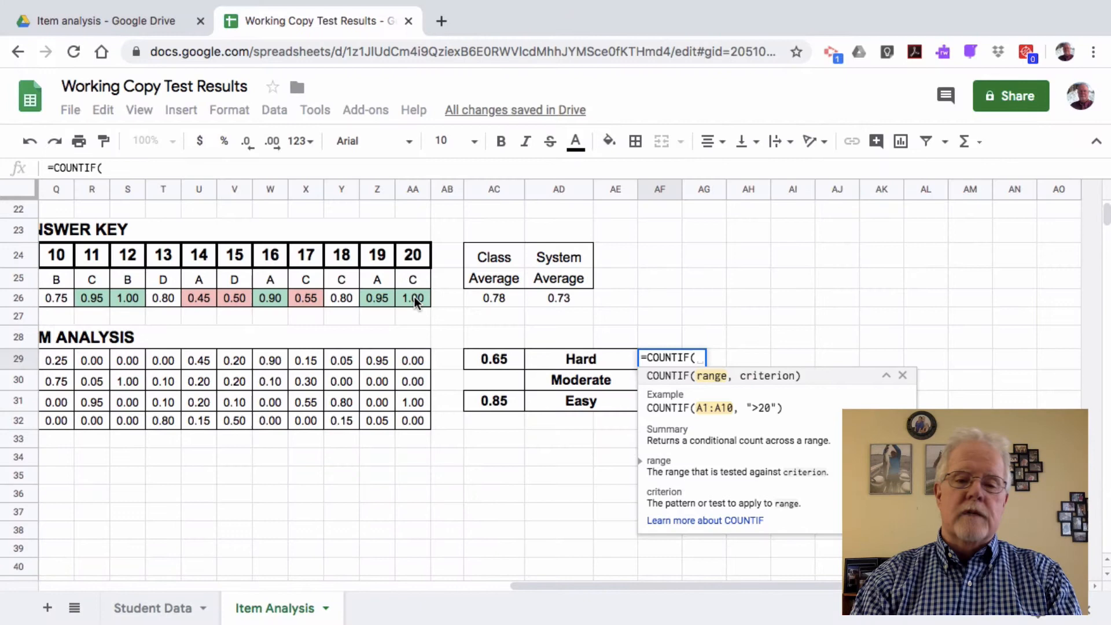
drag(414, 296, 212, 298)
scroll(501, 400, right, 10)
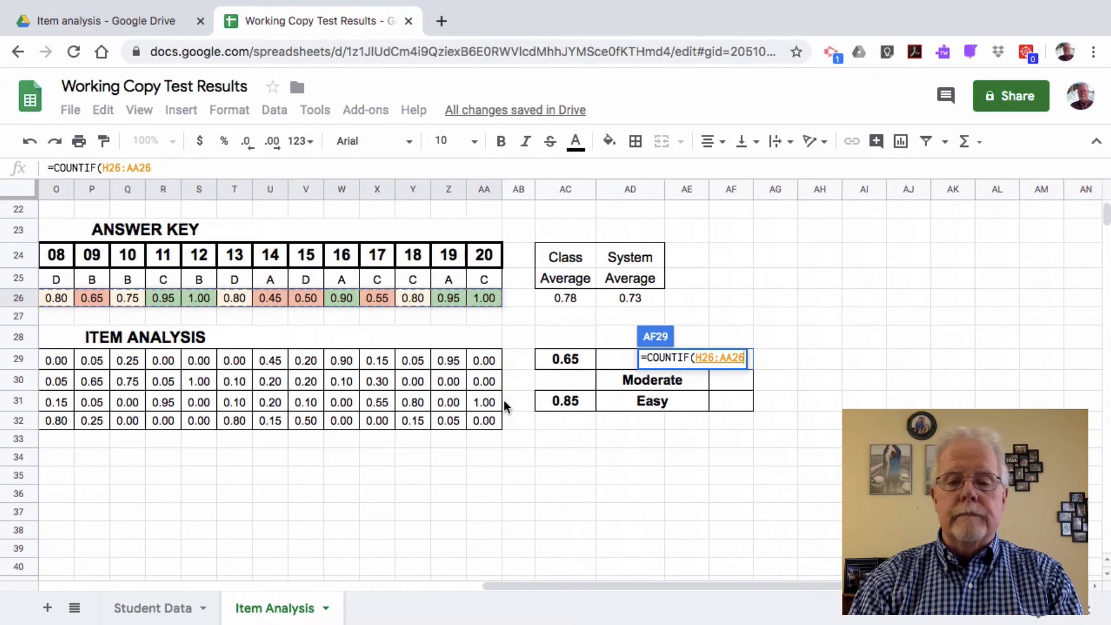
- Complete the Hard question count with the criterion "<=.65" and enter the formula
text(,)
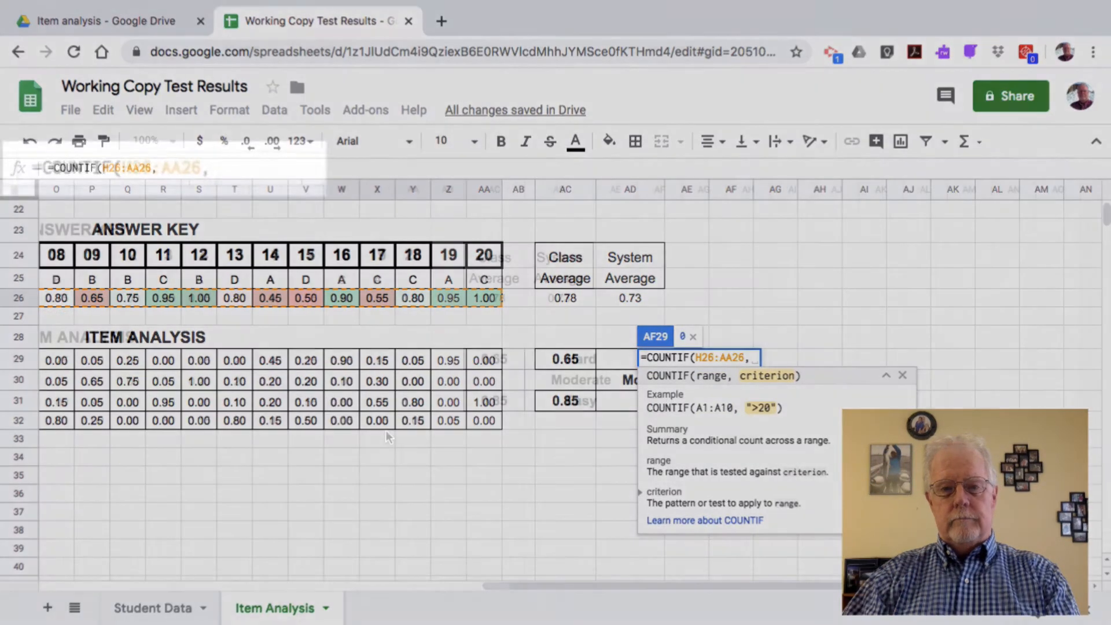
scroll(387, 430, right, 2)
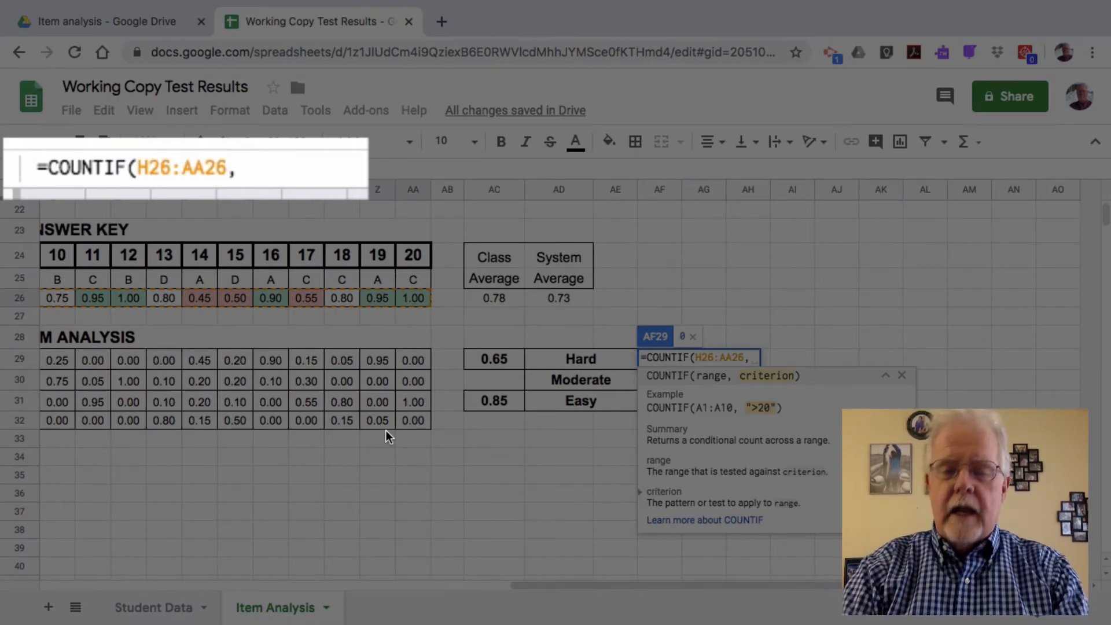
text(")
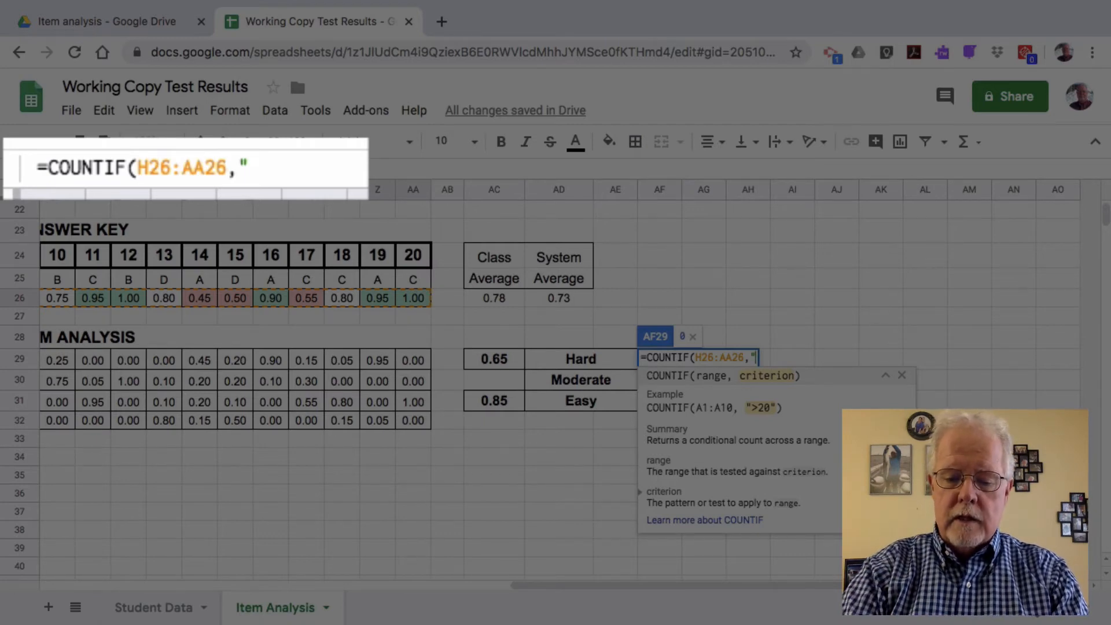
text(<=)
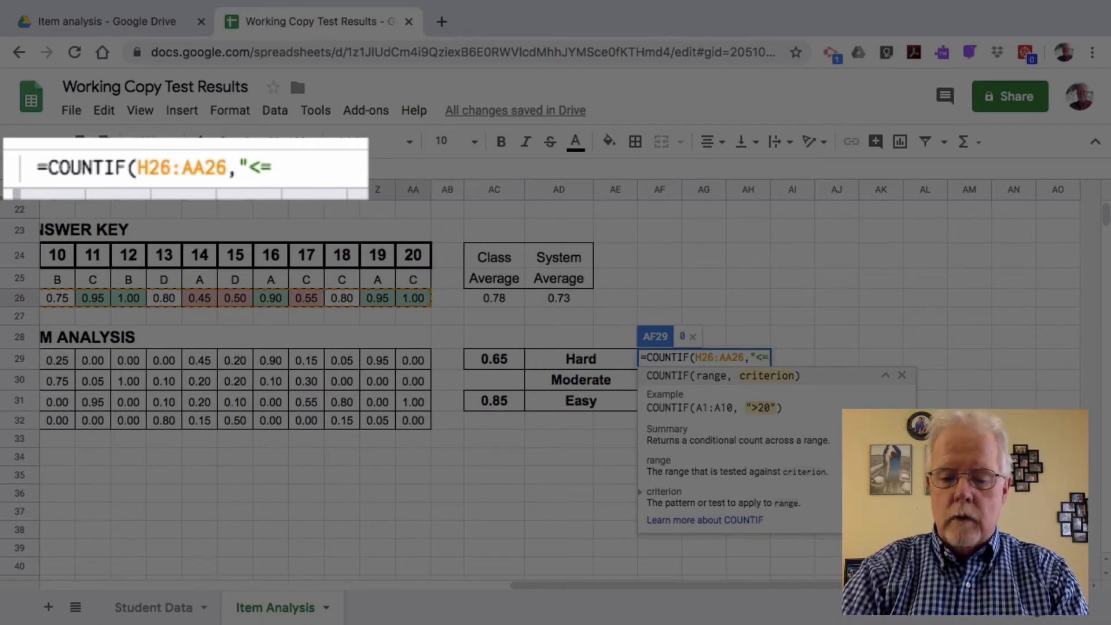
text(.65)
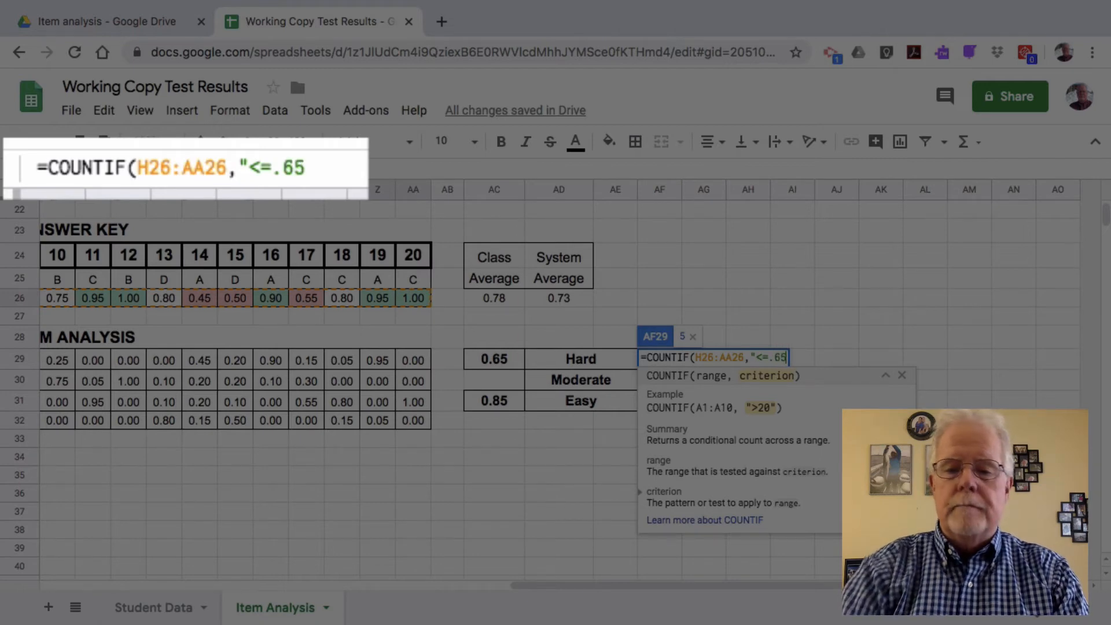
text(")
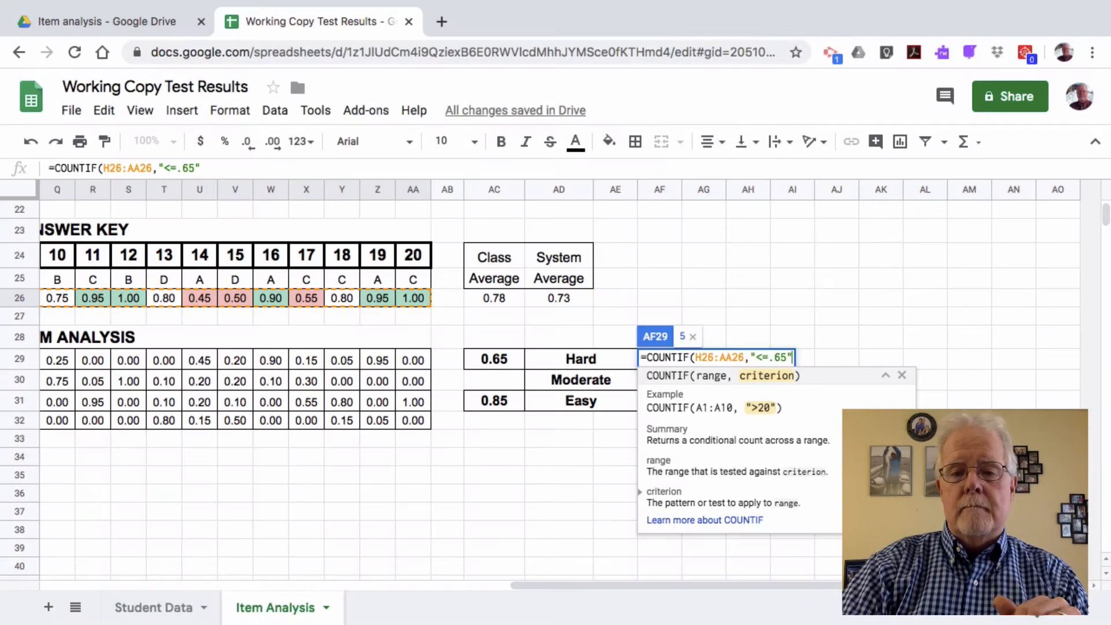
key(Return)
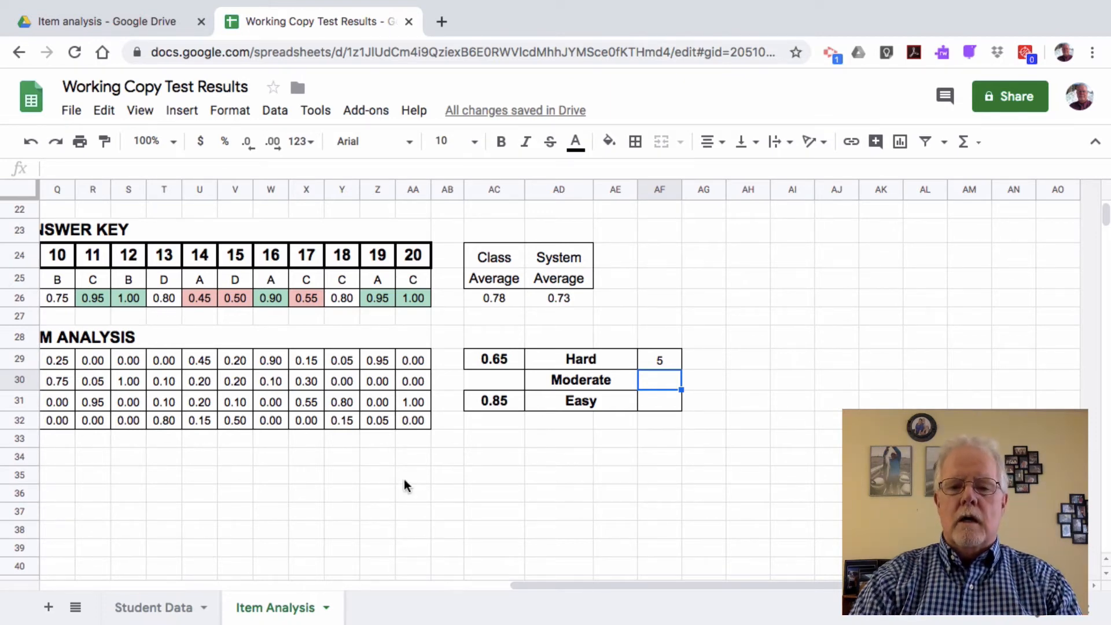
- Begin a COUNTIF formula in AF31 beside Easy, using the answer key scores H26:AA26 as its range
click(651, 403)
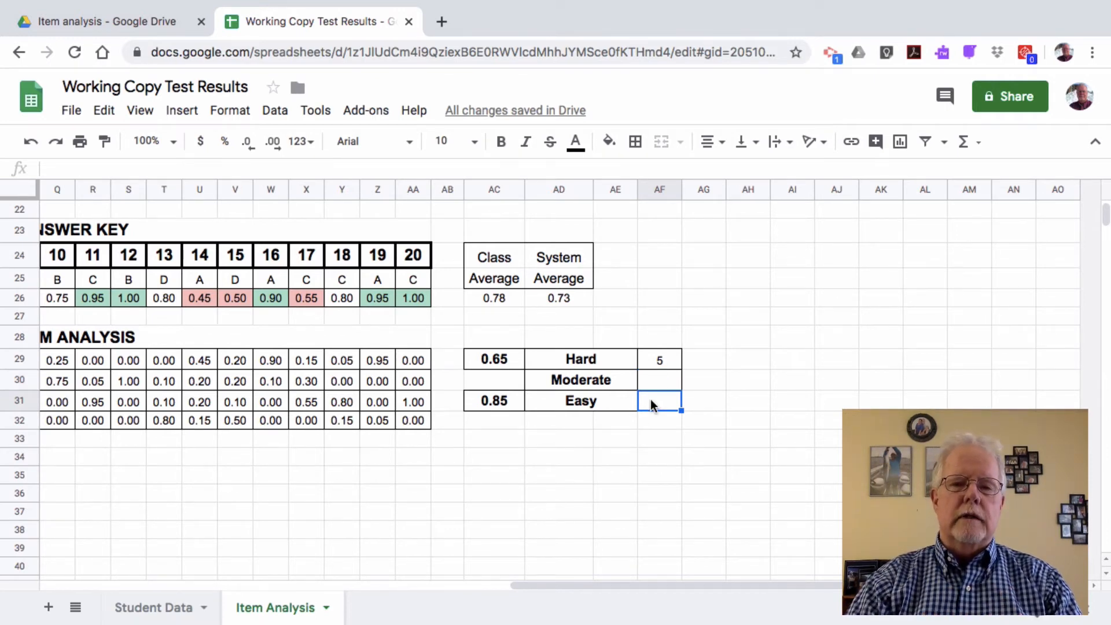
text(=)
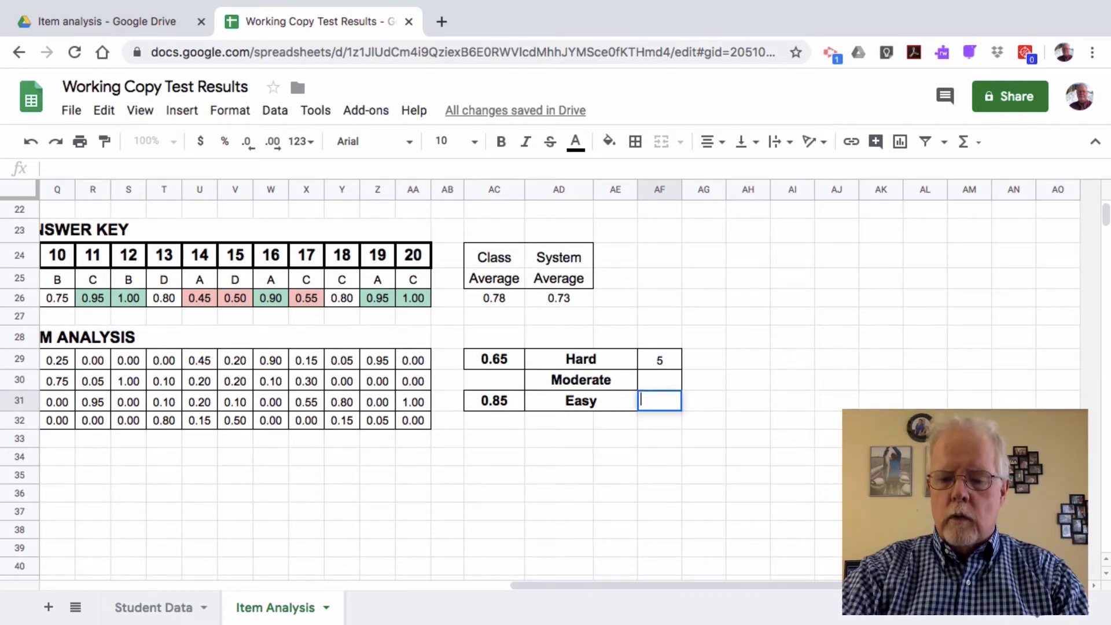
text(COUN)
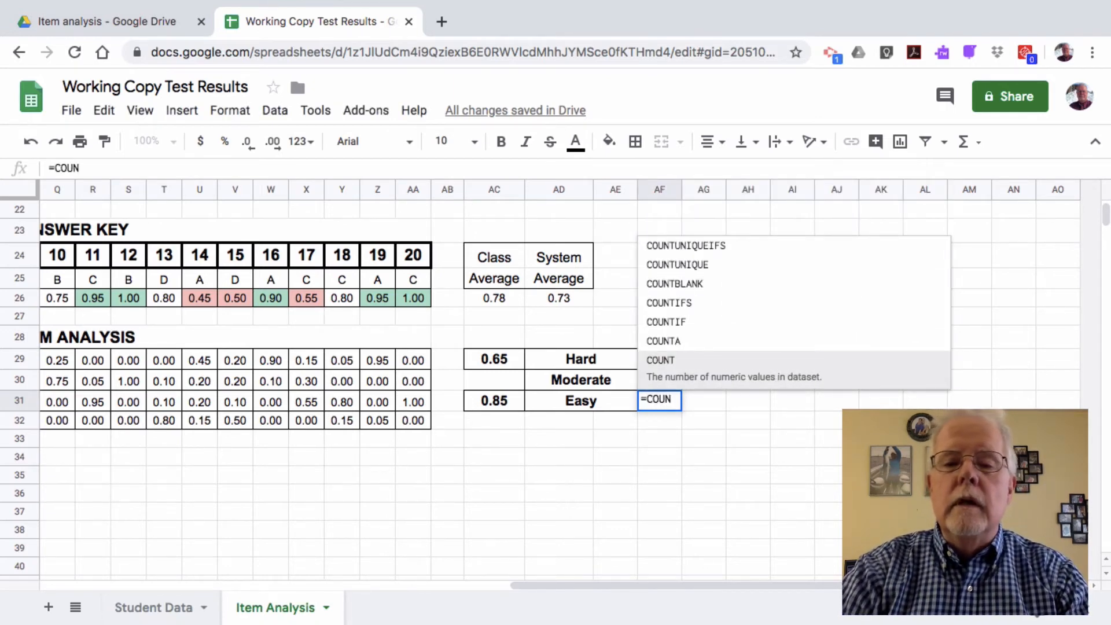
click(675, 322)
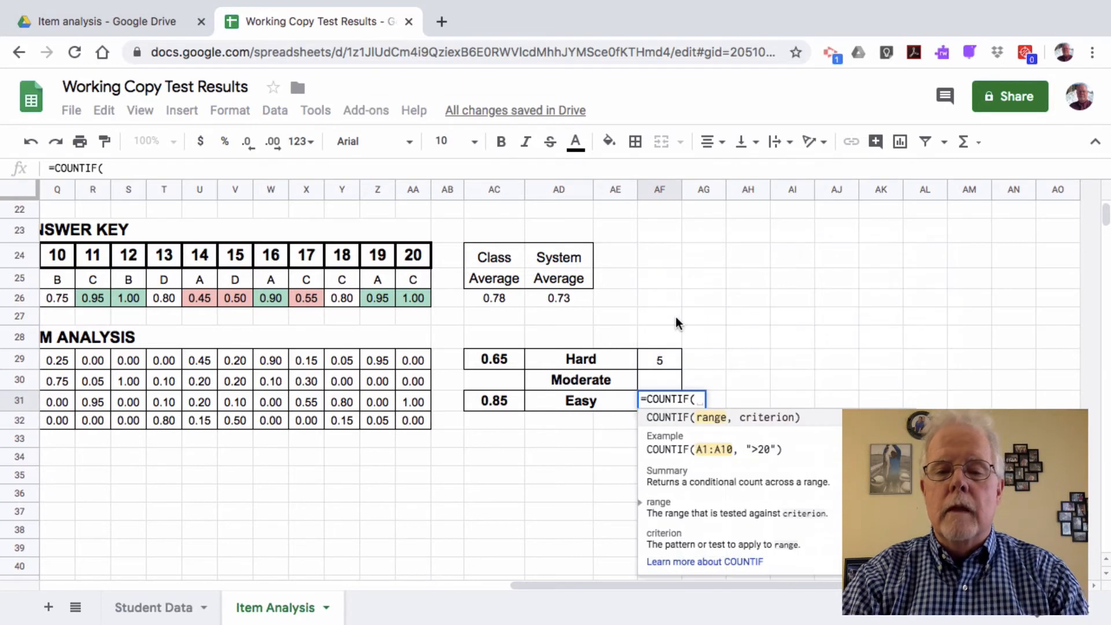
drag(416, 293, 192, 296)
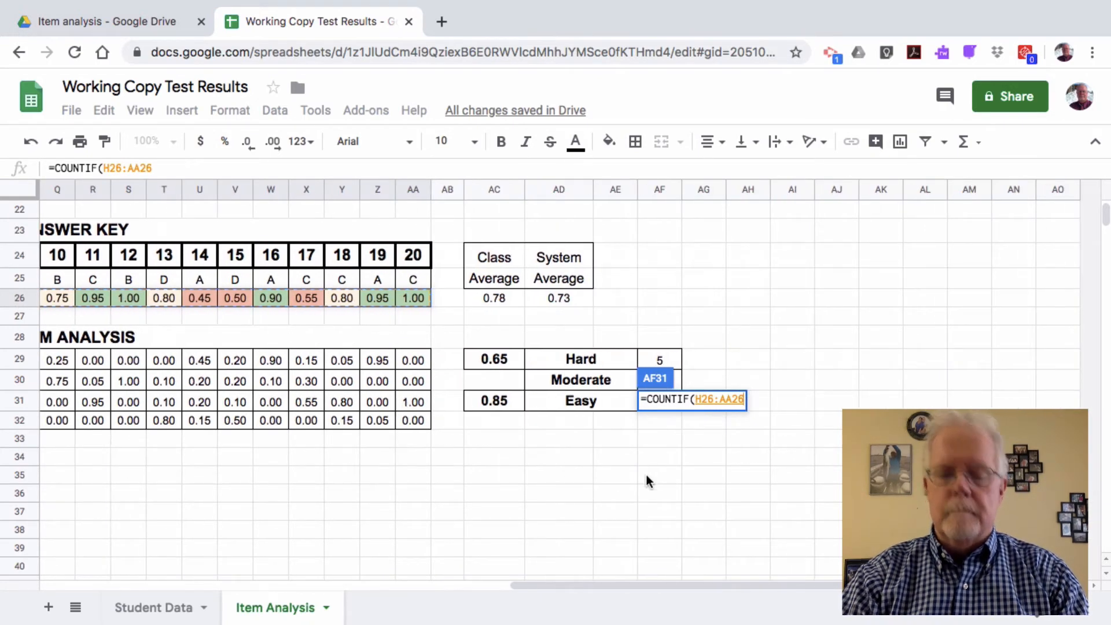
- Complete the Easy question count with the criterion ">=.85" and enter the formula
text(,)
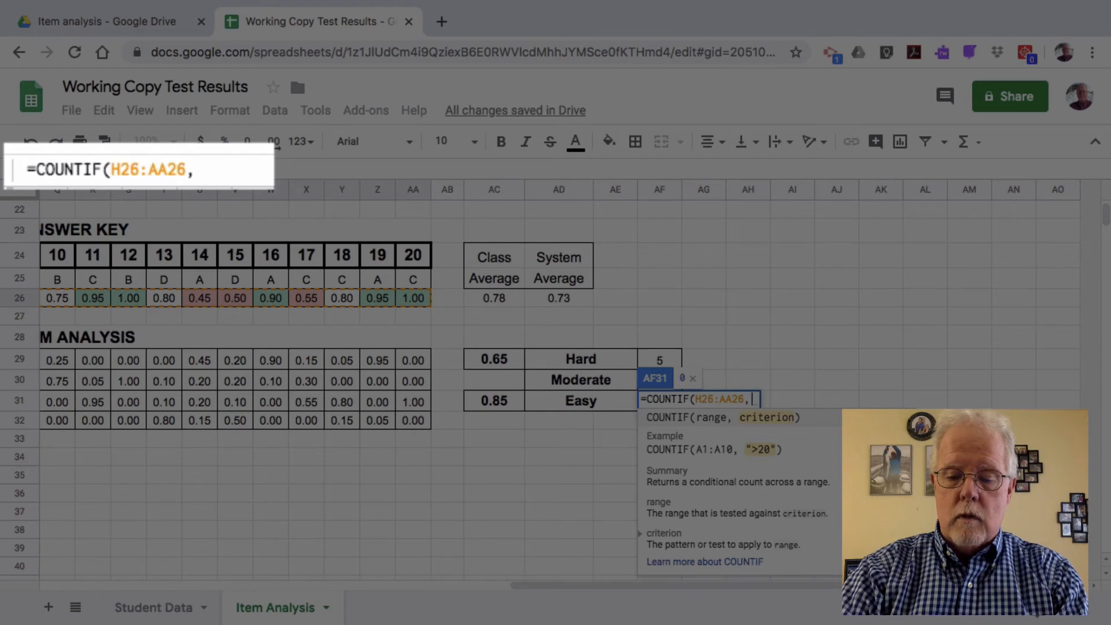
text(">)
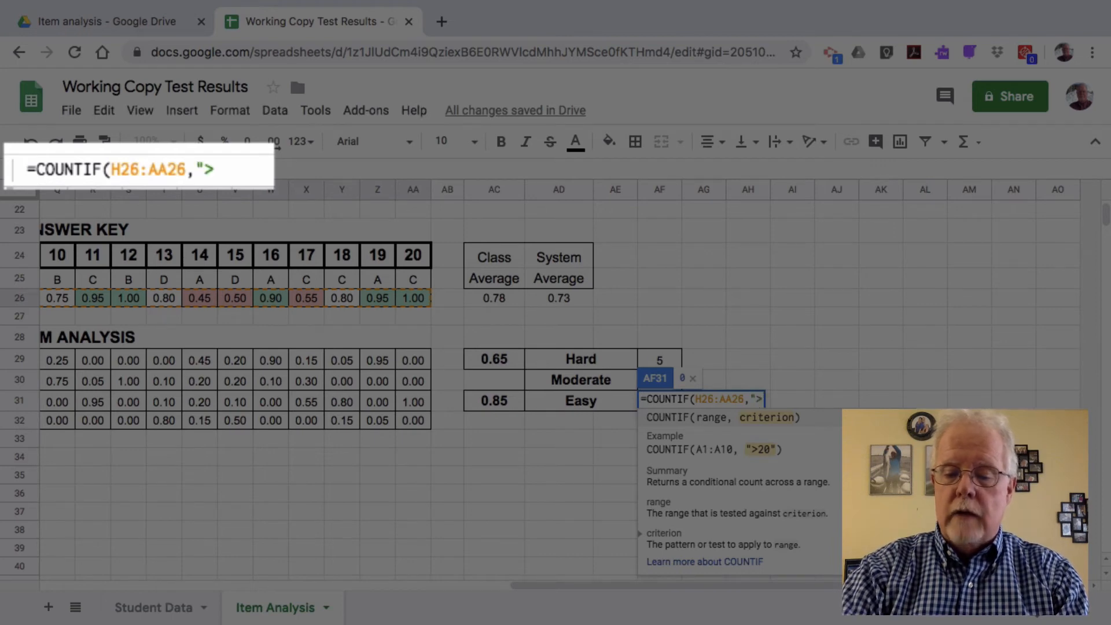
text(=)
text(.8)
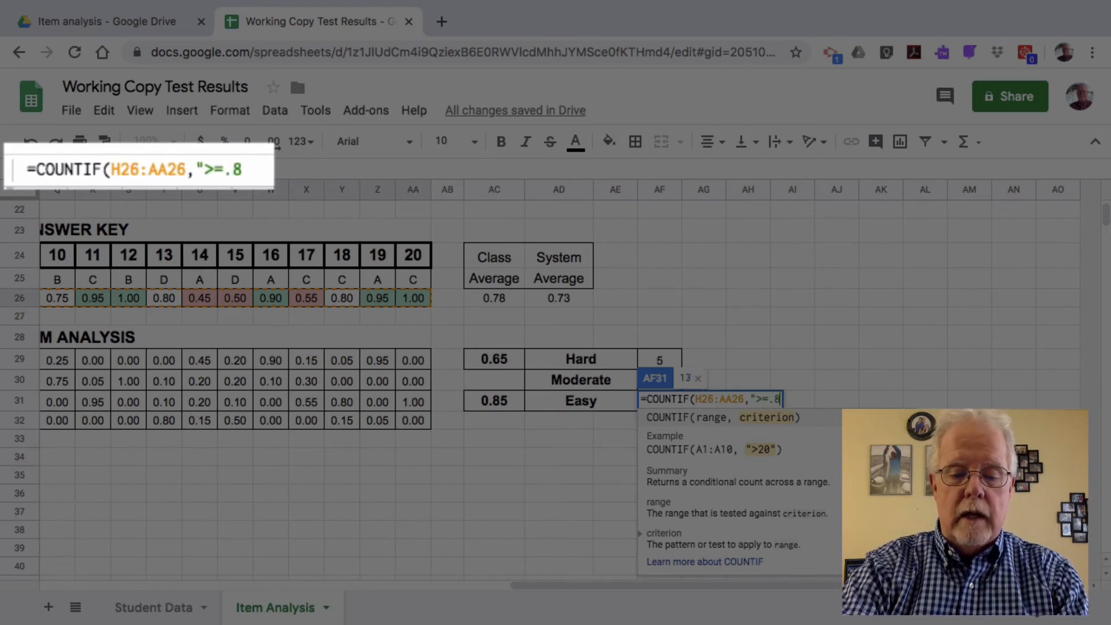
text(5")
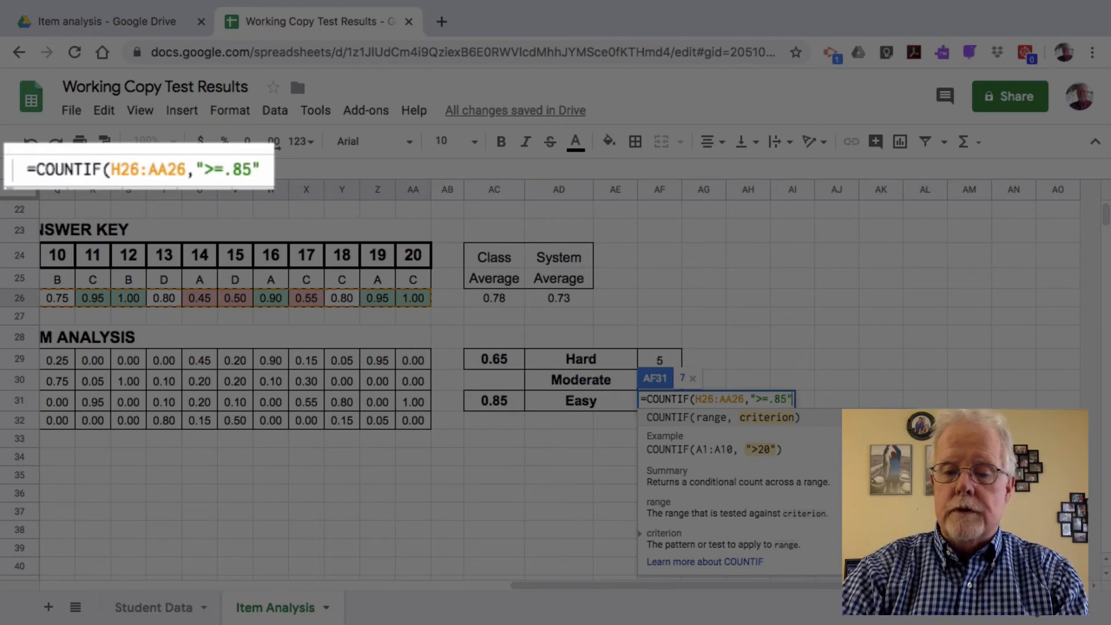
key(Return)
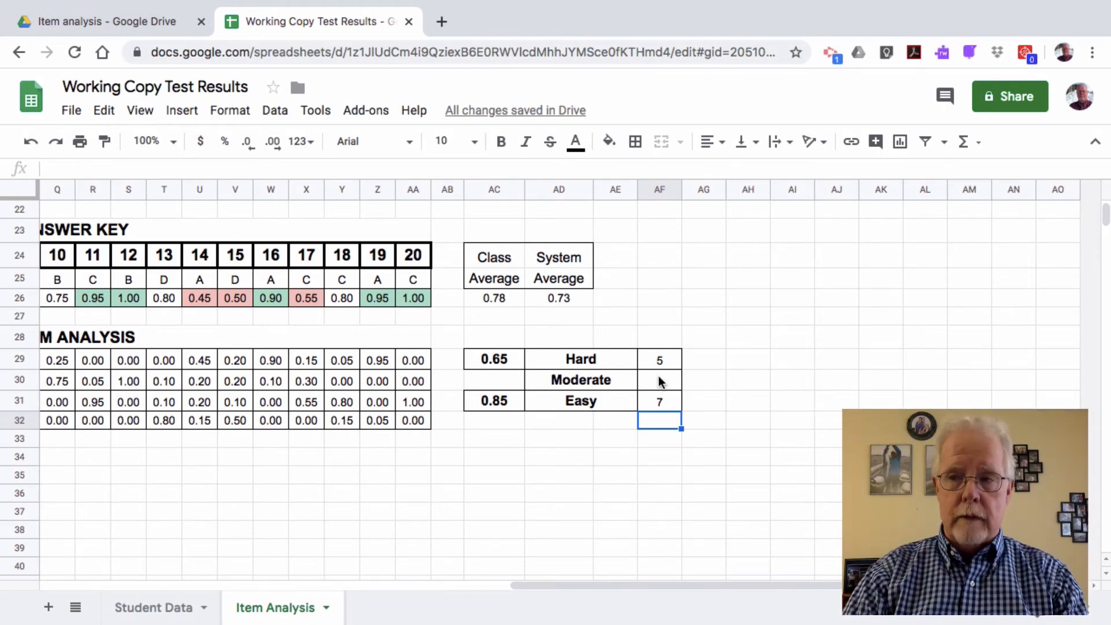
- Begin a formula in AF30 beside Moderate that references the total question count in F24
click(659, 376)
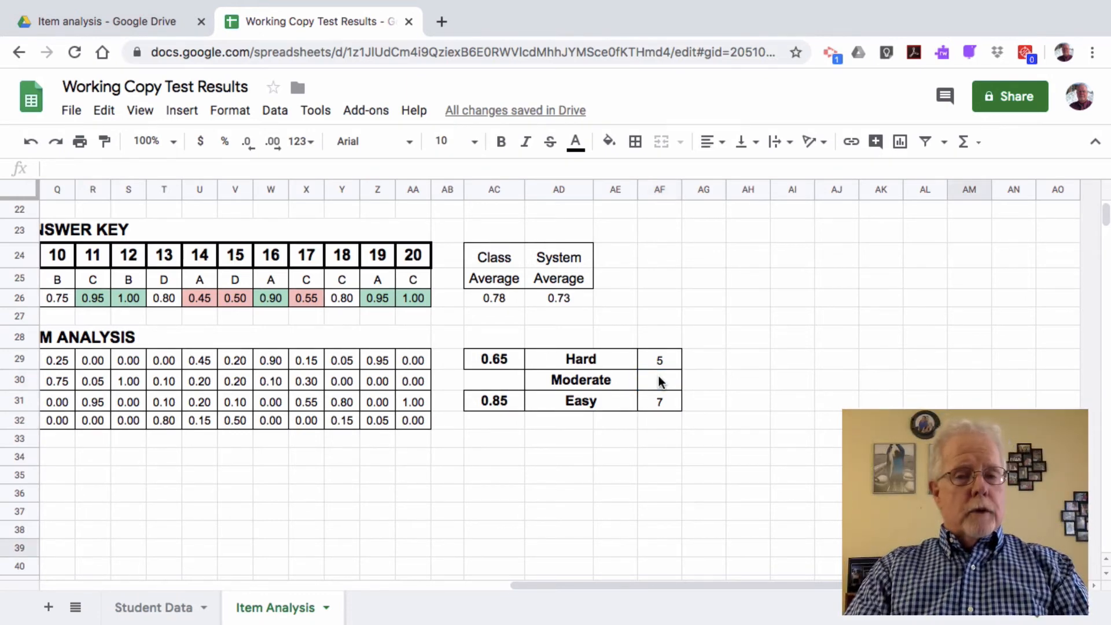
click(659, 378)
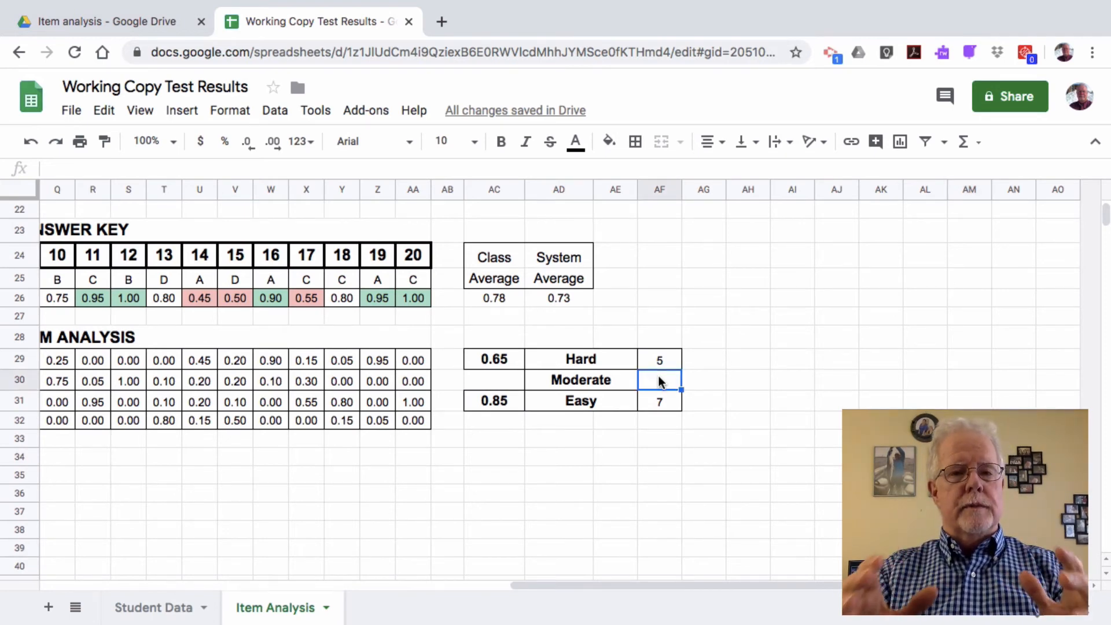
text(=)
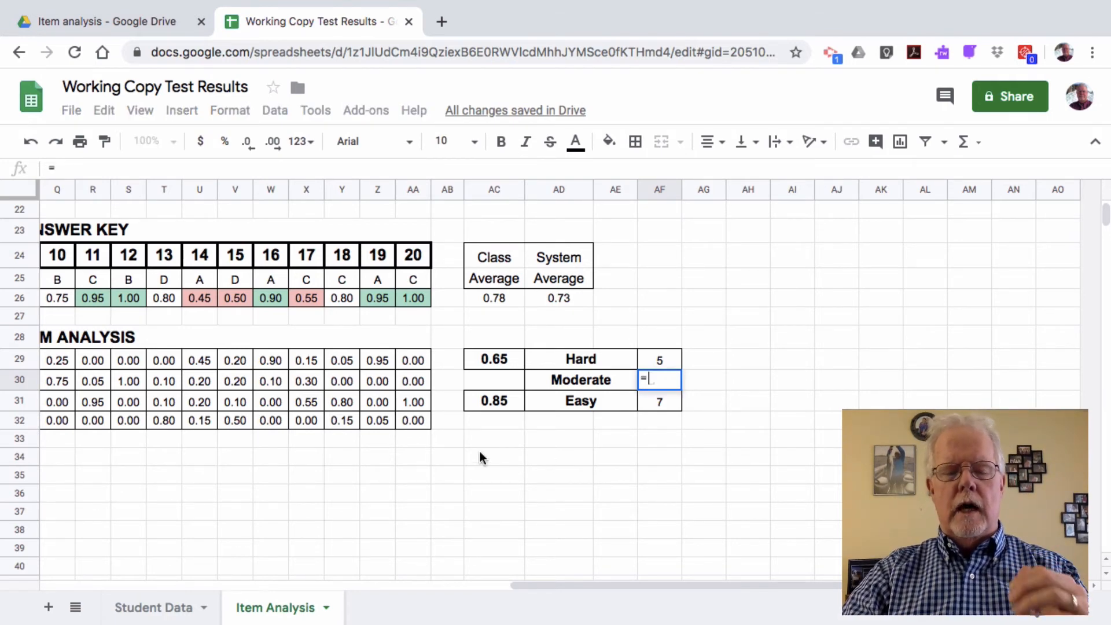
scroll(479, 451, left, 10)
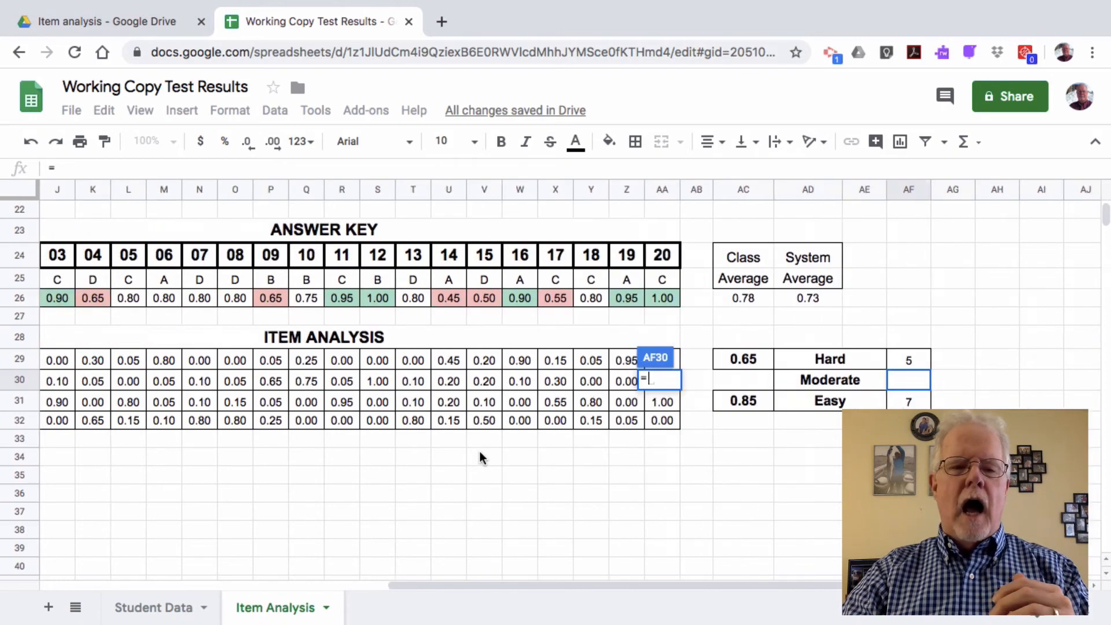
click(347, 255)
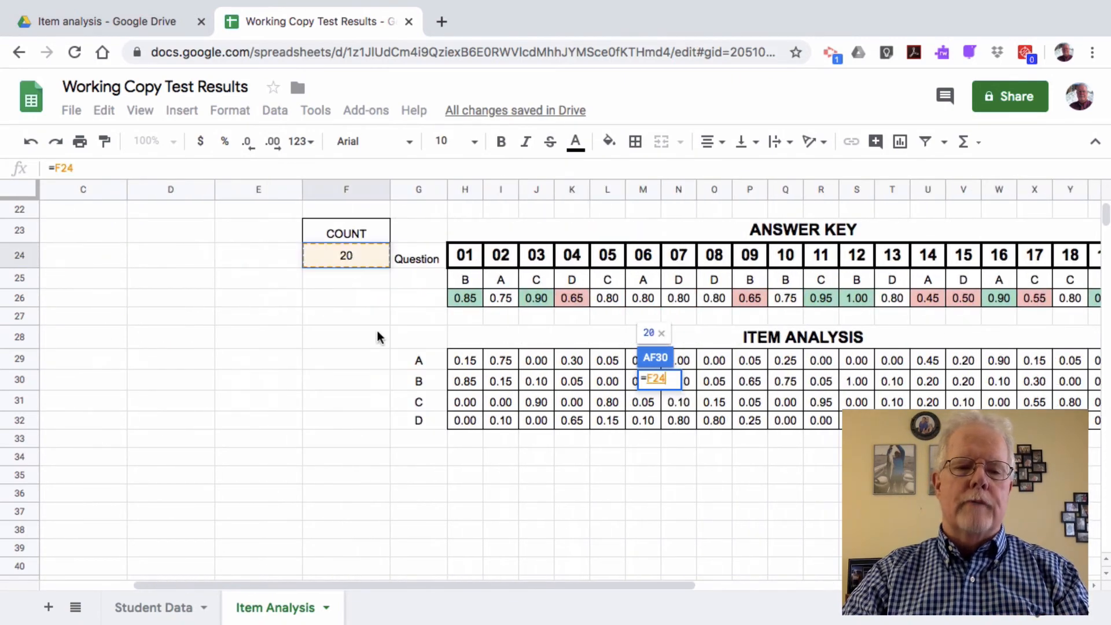
scroll(407, 411, right, 10)
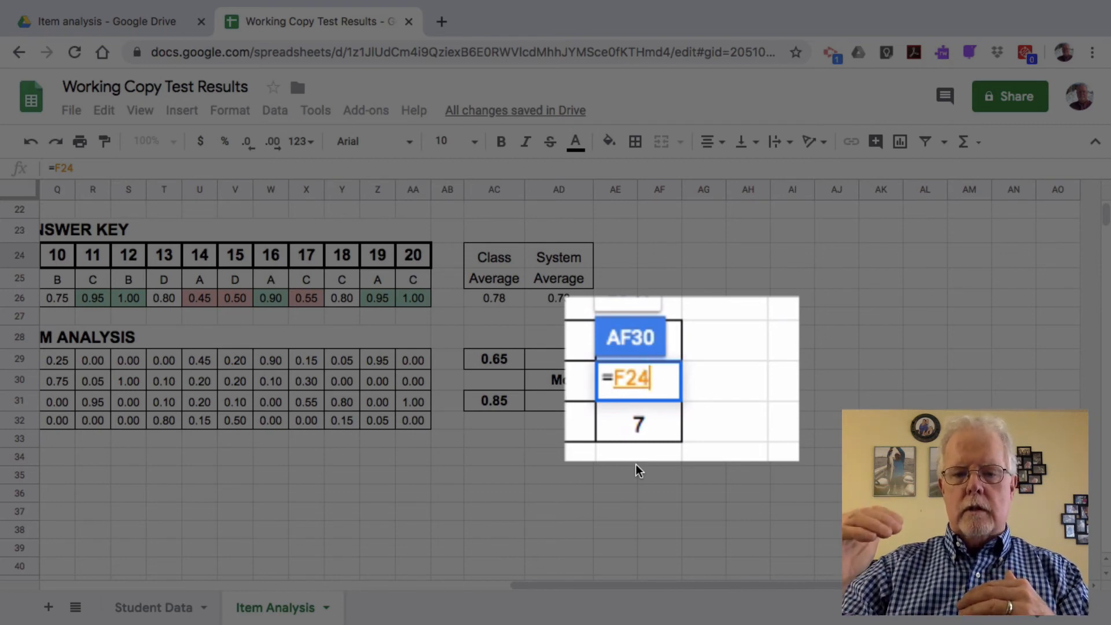
- Subtract the sum of the Easy and Hard counts, (AF31+AF29), in the Moderate formula, enter it and review the finished formula
text(-)
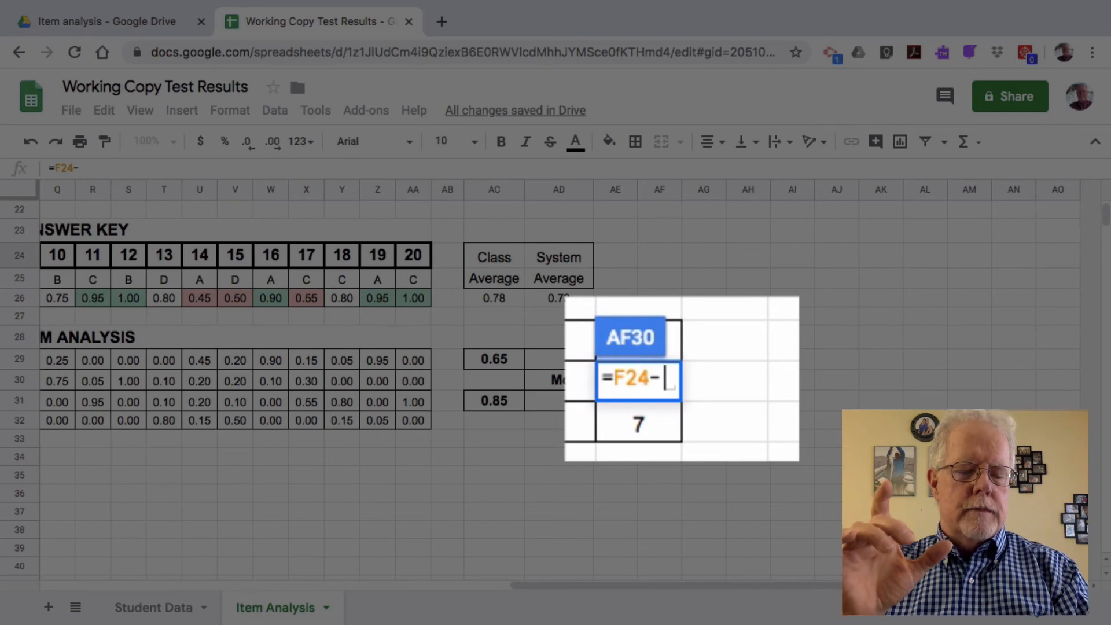
text(()
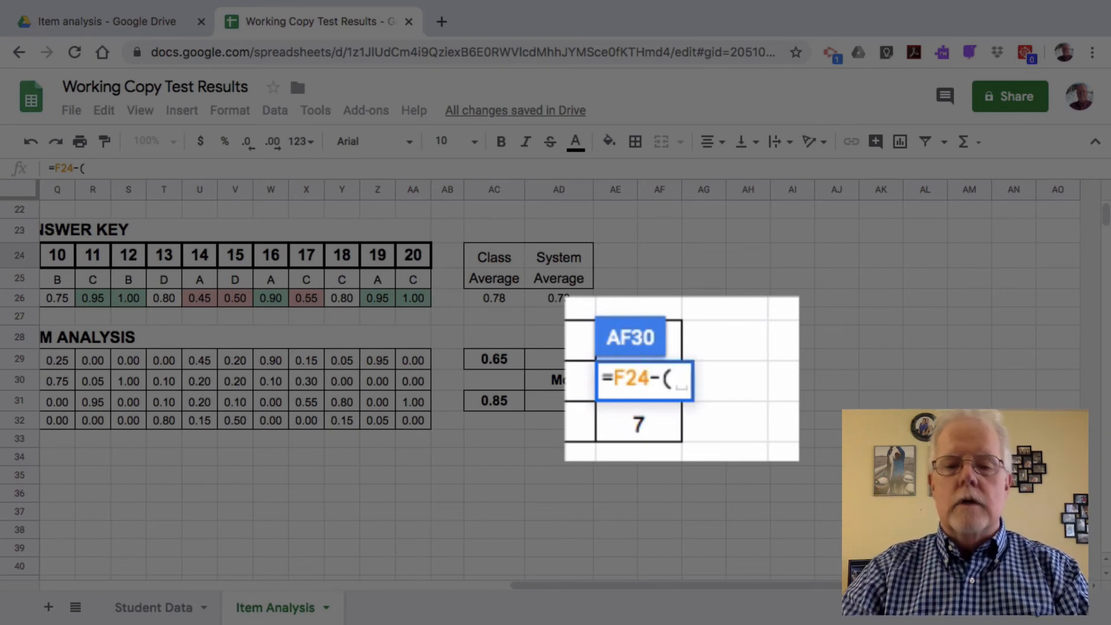
click(647, 420)
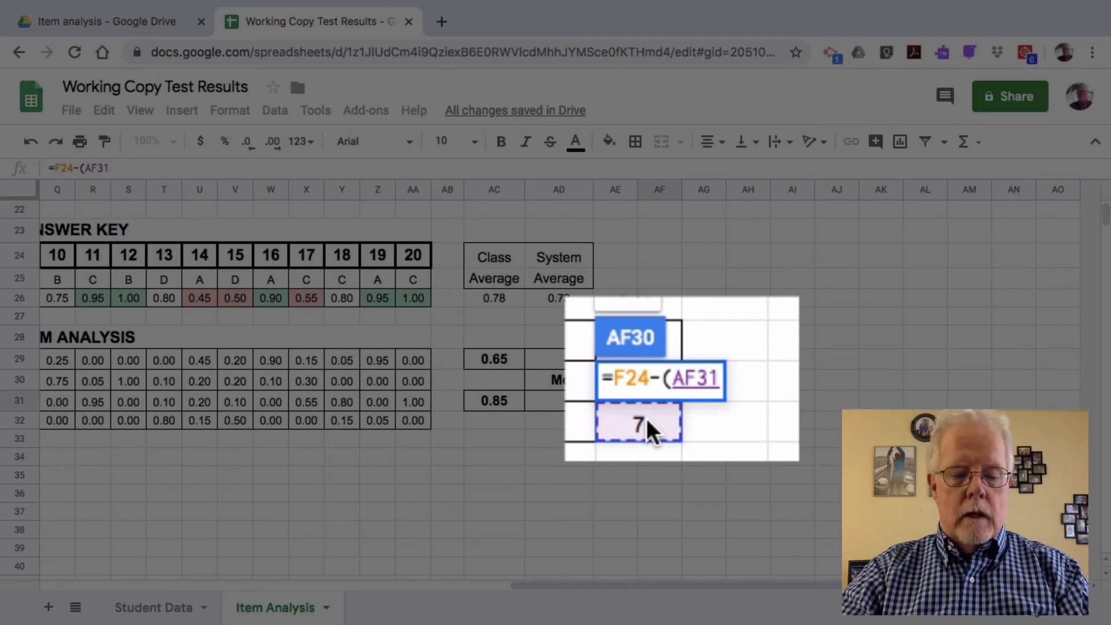
text(+)
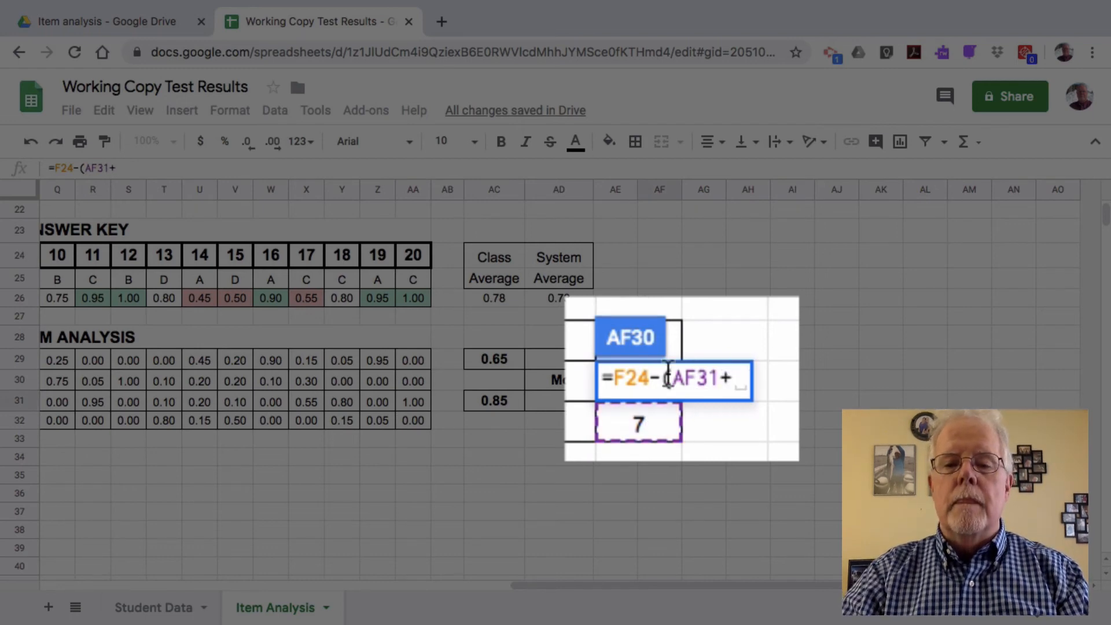
click(669, 335)
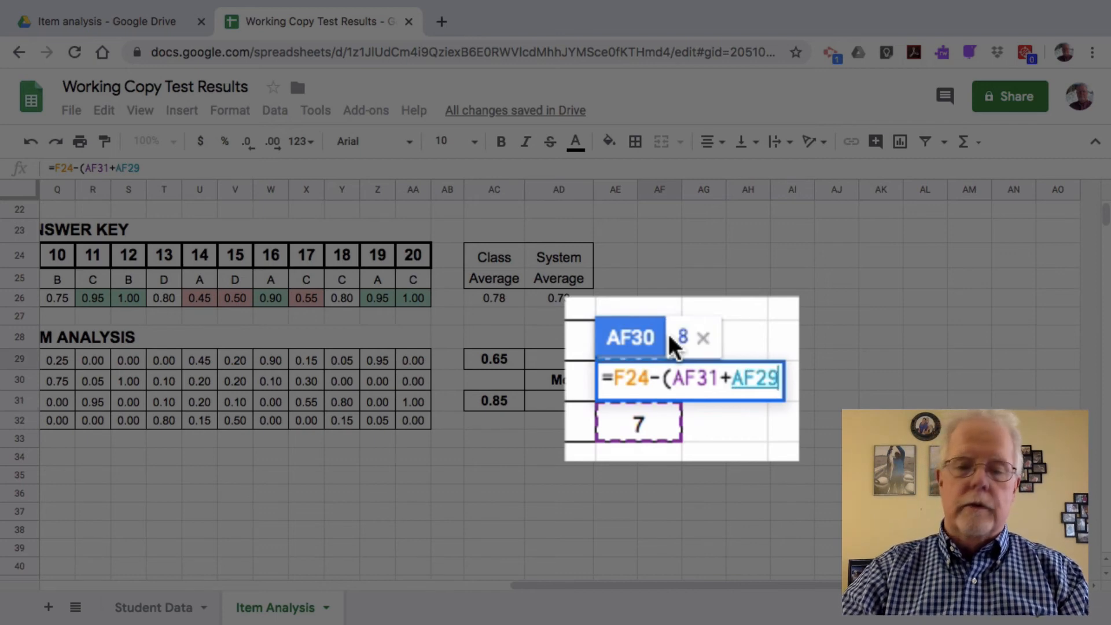
key(Return)
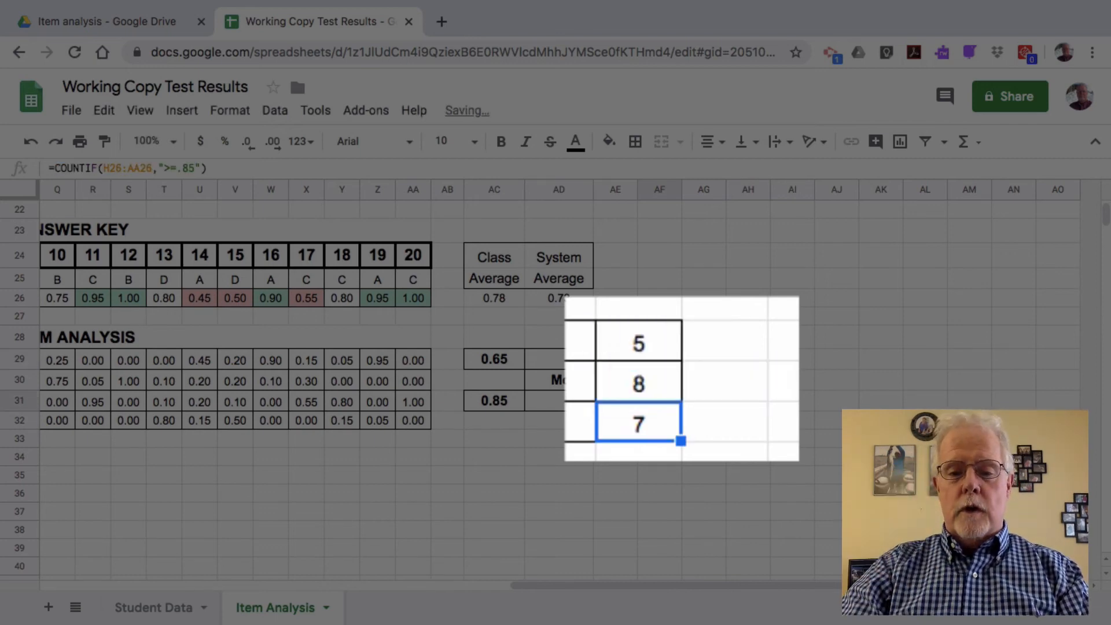
double_click(641, 386)
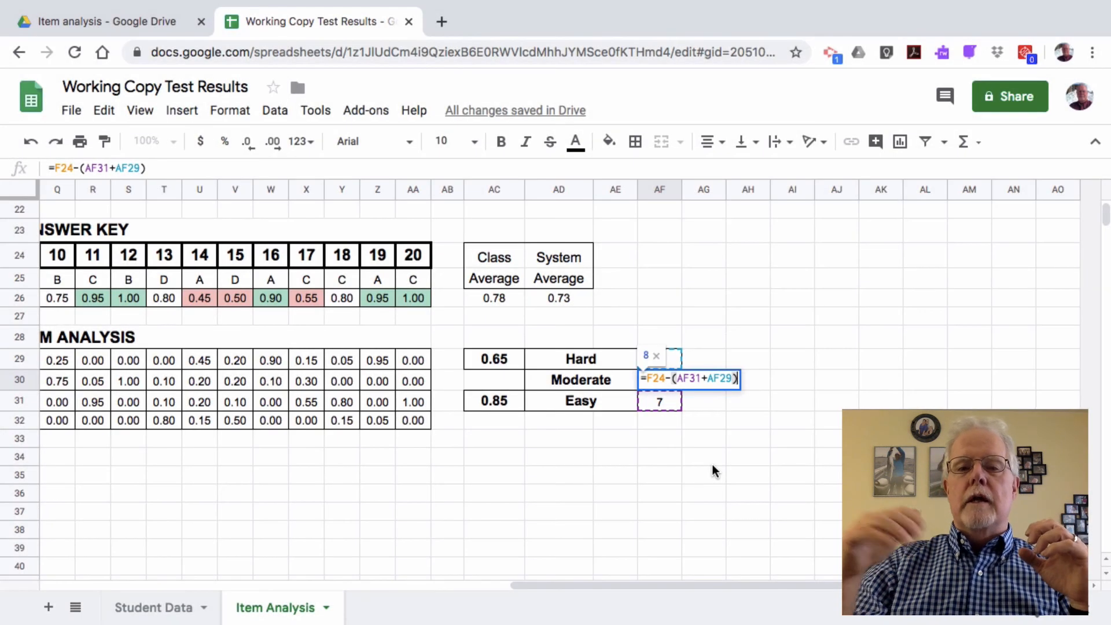
key(Return)
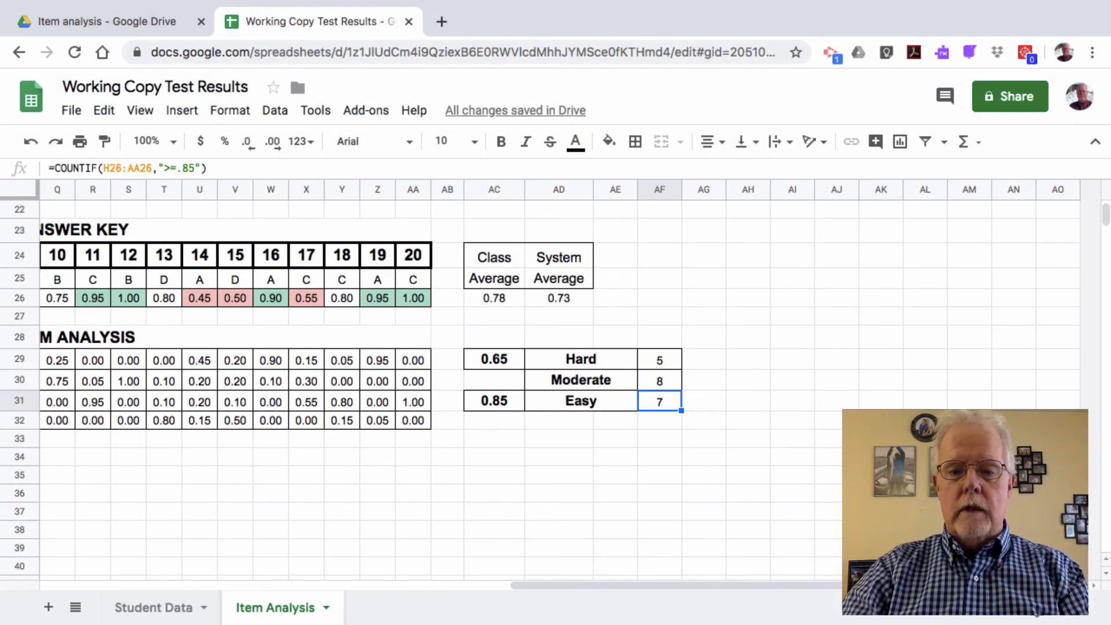